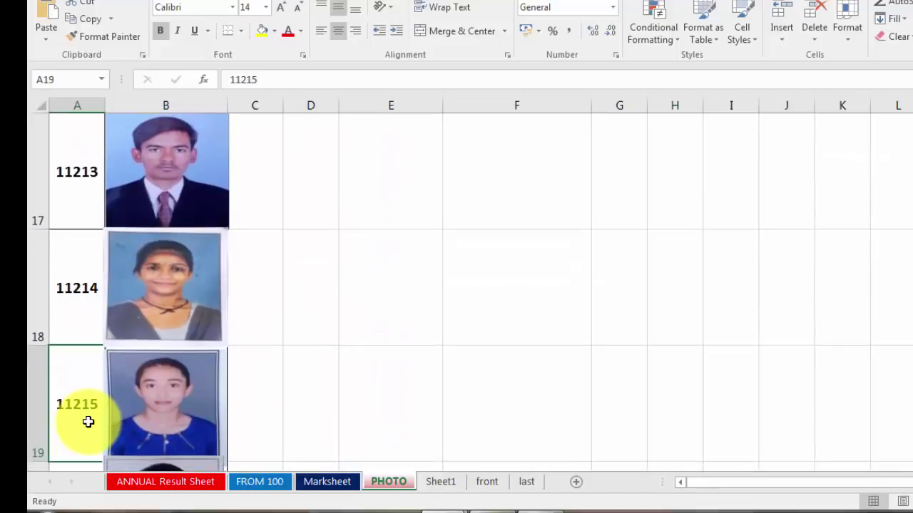
Step: Look through the numbered student photos in columns A and B of the PHOTO sheet, returning to its first rows
{"action": "key", "text": "Down"}
{"action": "key", "text": "Down"}
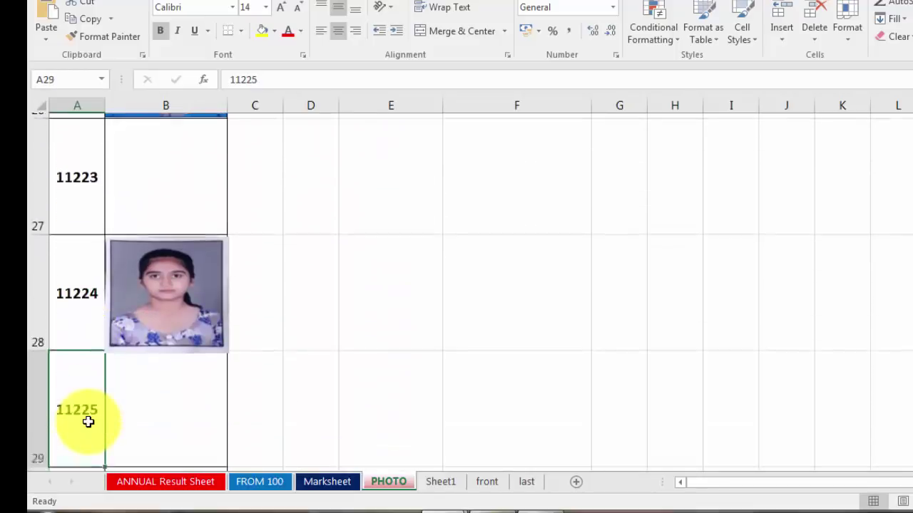
{"action": "key", "text": "Up"}
{"action": "key", "text": "Up"}
{"action": "key", "text": "Up"}
{"action": "key", "text": "Up"}
{"action": "key", "text": "Up"}
{"action": "key", "text": "Up"}
{"action": "key", "text": "Up"}
{"action": "key", "text": "Up"}
{"action": "key", "text": "Up"}
{"action": "key", "text": "Up"}
{"action": "key", "text": "Up"}
{"action": "key", "text": "Up"}
{"action": "key", "text": "Up"}
{"action": "key", "text": "Up"}
{"action": "key", "text": "Up"}
{"action": "key", "text": "Up"}
{"action": "key", "text": "Up"}
{"action": "key", "text": "Up"}
{"action": "key", "text": "Up"}
{"action": "key", "text": "Up"}
{"action": "key", "text": "Up"}
{"action": "key", "text": "Up"}
{"action": "key", "text": "Up"}
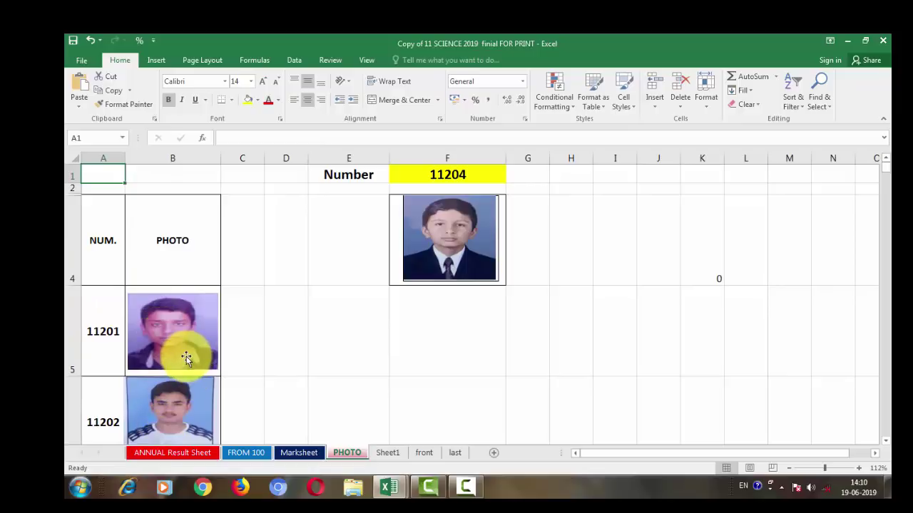
{"action": "scroll", "coordinate": [186, 359], "scroll_direction": "down", "scroll_amount": 5}
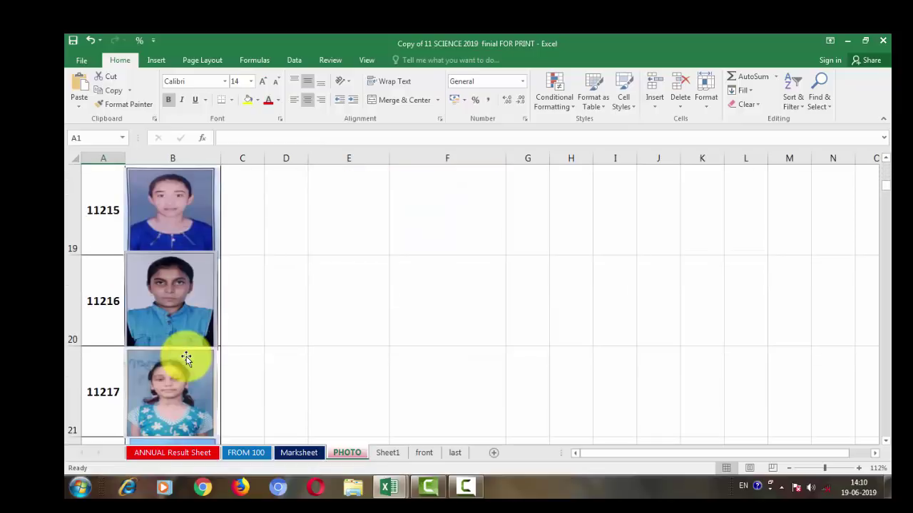
{"action": "scroll", "coordinate": [186, 359], "scroll_direction": "up", "scroll_amount": 5}
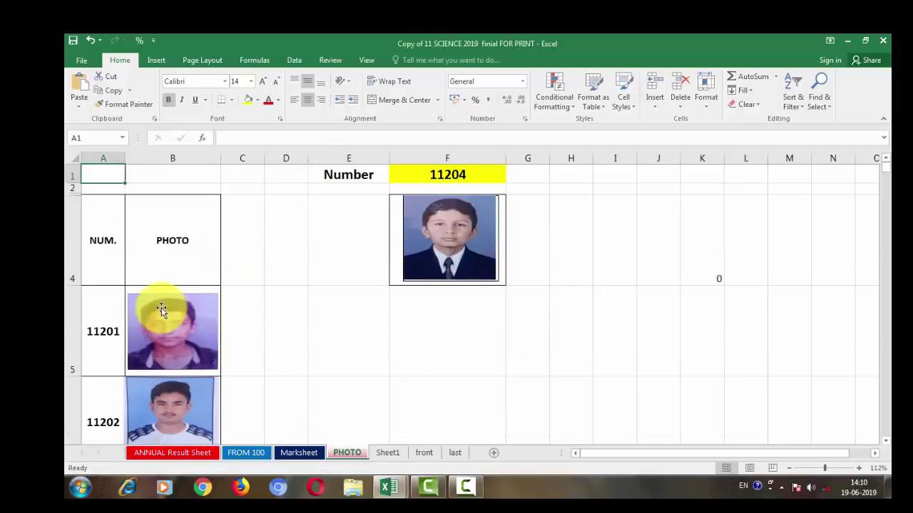
Step: Set the Number cell F1 to 11210 and compare the lookup photo with that number's photo in the list
{"action": "left_click", "coordinate": [440, 178]}
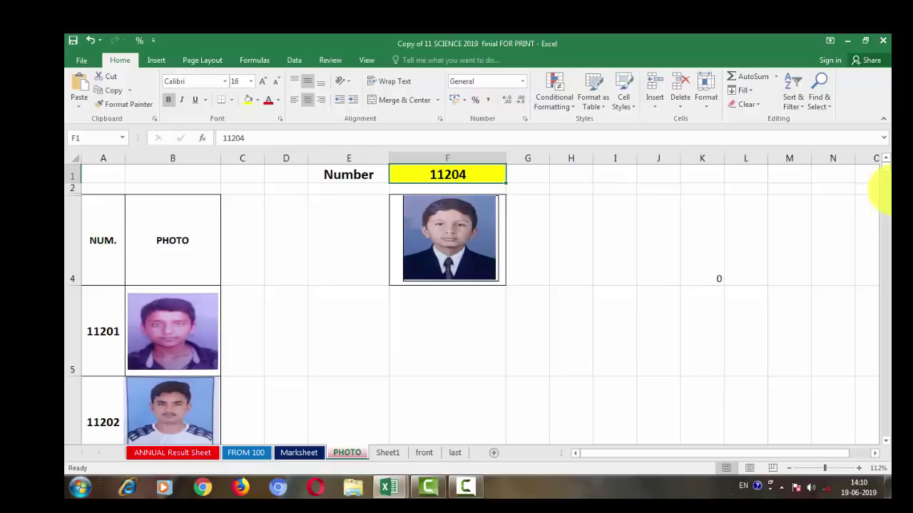
{"action": "type", "text": "11"}
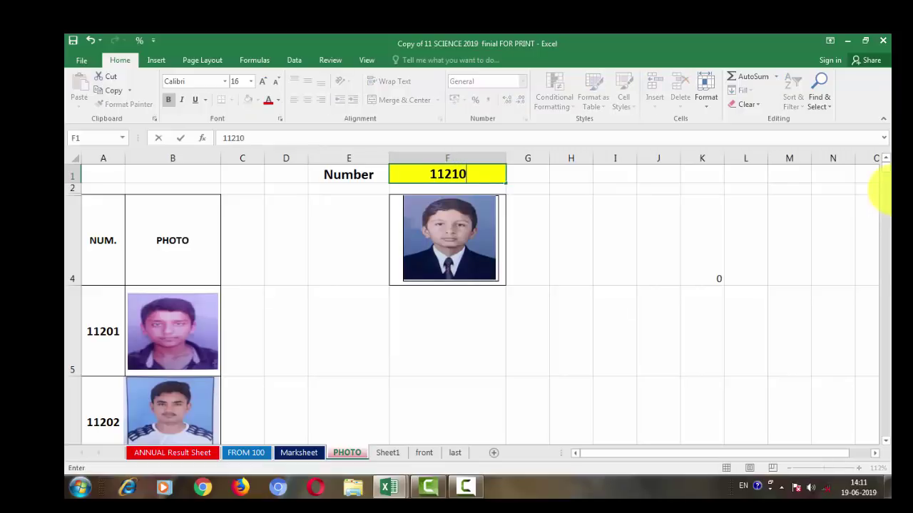
{"action": "key", "text": "Return"}
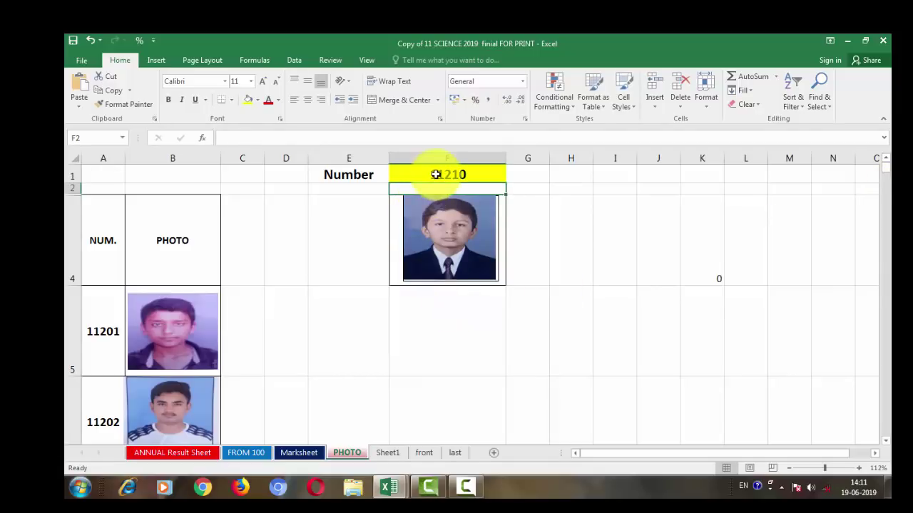
{"action": "scroll", "coordinate": [223, 326], "scroll_direction": "down", "scroll_amount": 4}
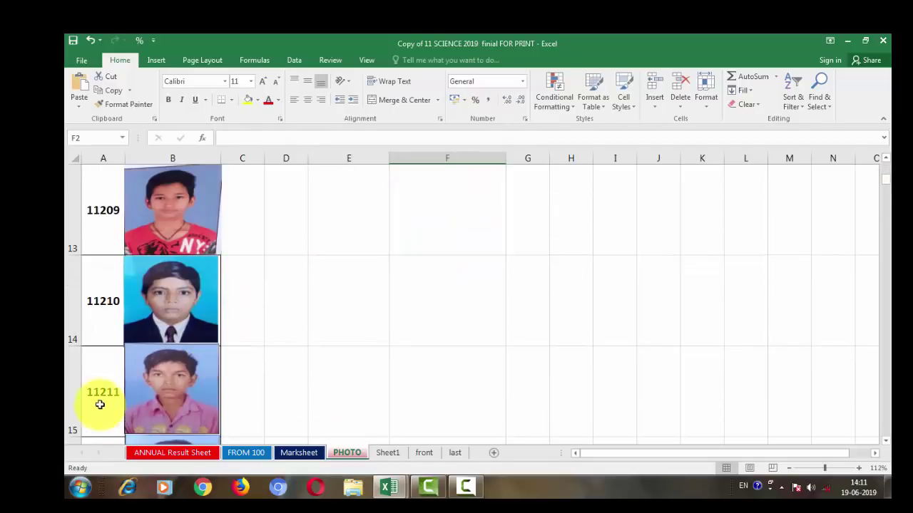
{"action": "scroll", "coordinate": [292, 332], "scroll_direction": "up", "scroll_amount": 4}
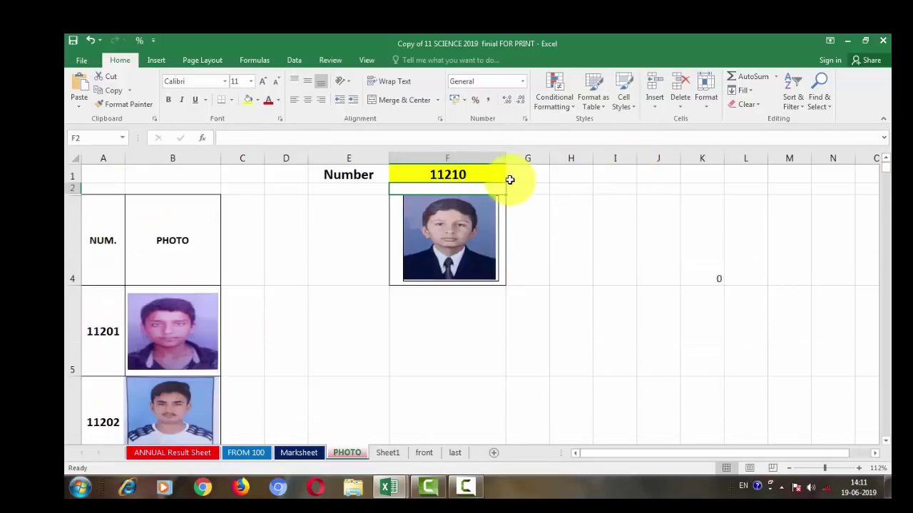
Step: Replace the number in F1 with 11202 and check the lookup photo against the photo list
{"action": "double_click", "coordinate": [477, 173]}
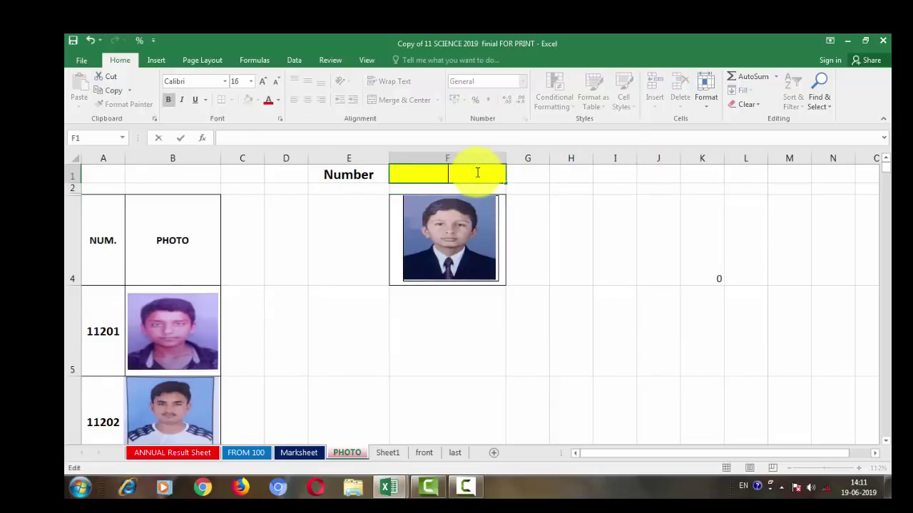
{"action": "type", "text": "20"}
{"action": "key", "text": "Return"}
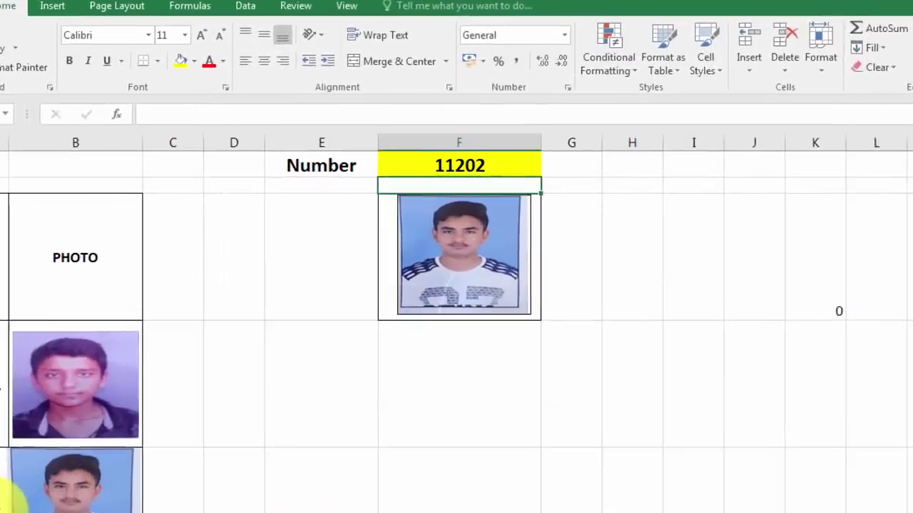
{"action": "scroll", "coordinate": [456, 321], "scroll_direction": "down", "scroll_amount": 1}
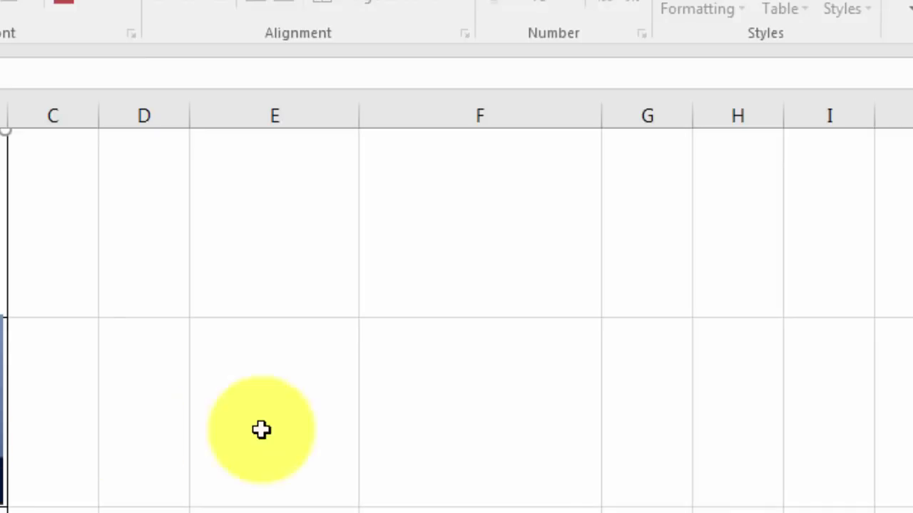
{"action": "scroll", "coordinate": [261, 430], "scroll_direction": "up", "scroll_amount": 1}
Step: Change the lookup number in F1 to 11204
{"action": "left_click", "coordinate": [510, 158]}
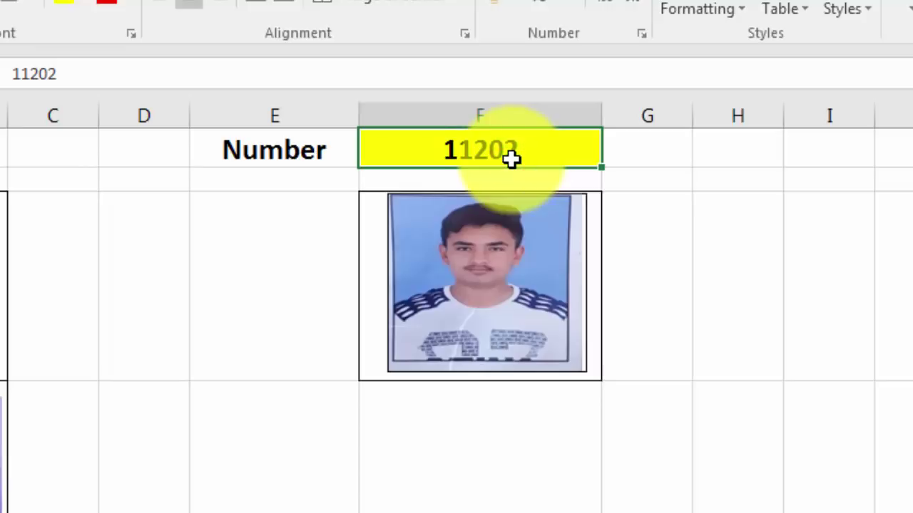
{"action": "type", "text": "112"}
{"action": "key", "text": "Return"}
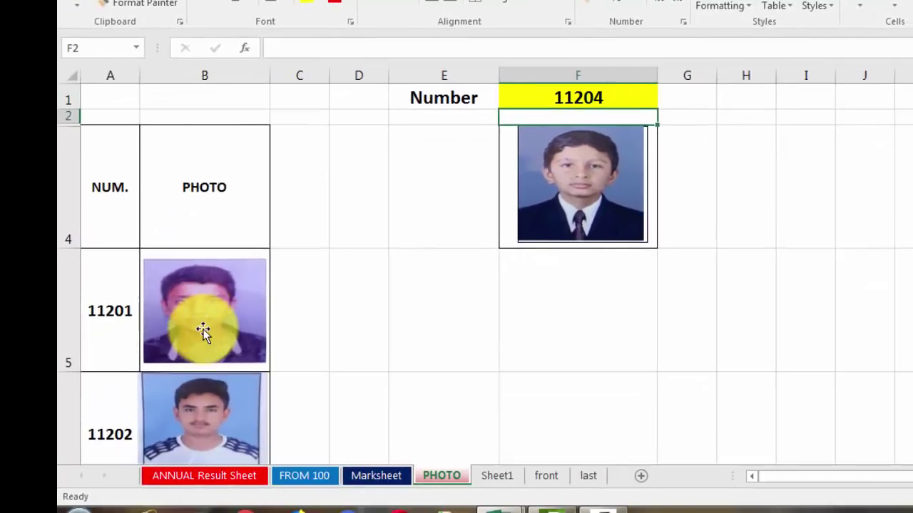
Step: Clear the Number cell F1 and enter 11201 to look up that student's photo
{"action": "double_click", "coordinate": [574, 98]}
{"action": "type", "text": "1"}
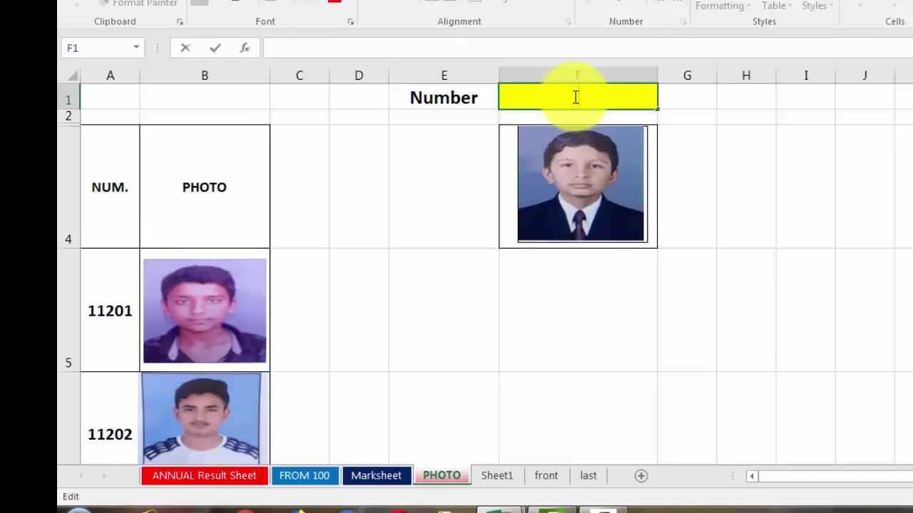
{"action": "key", "text": "Return"}
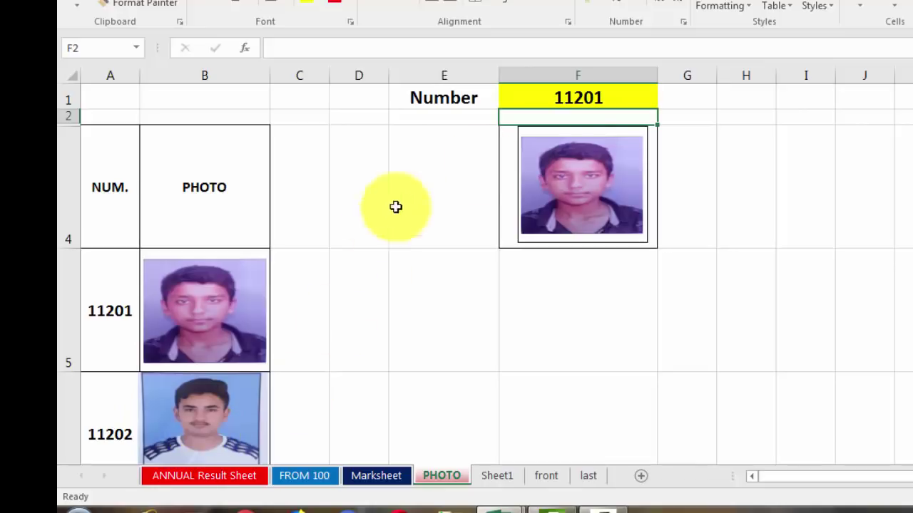
Step: Set the Number cell F1 to 11202 to look up the matching photo
{"action": "left_click", "coordinate": [573, 99]}
{"action": "type", "text": "1120"}
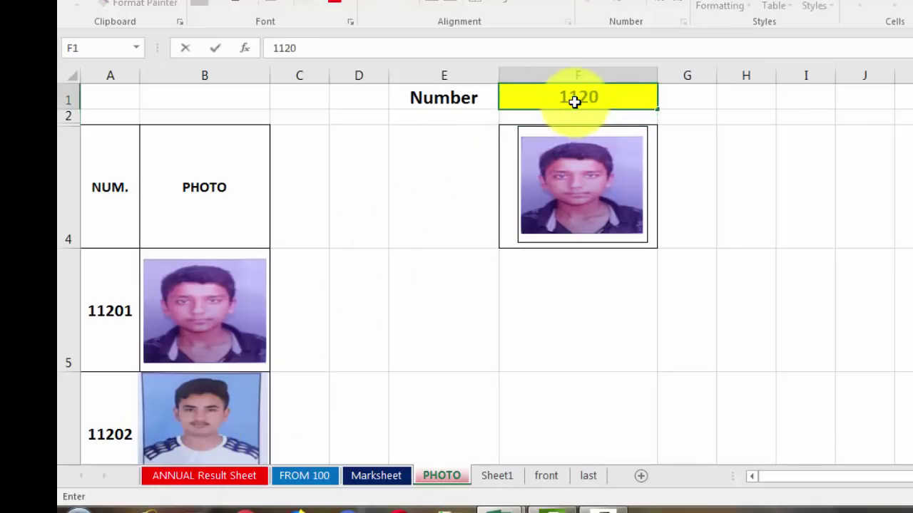
{"action": "type", "text": "2"}
{"action": "key", "text": "Return"}
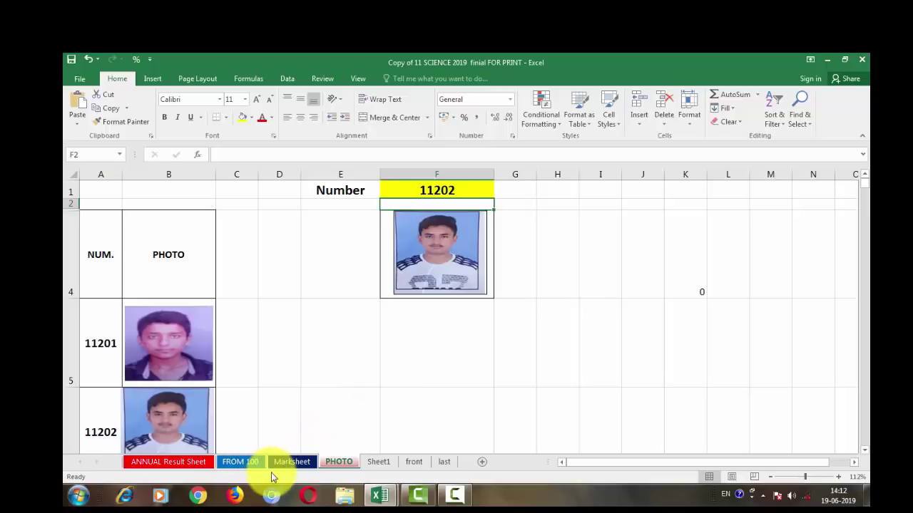
Step: Open the Marksheet sheet and review the mark-sheet from the student details down to the total marks and rank
{"action": "left_click", "coordinate": [292, 463]}
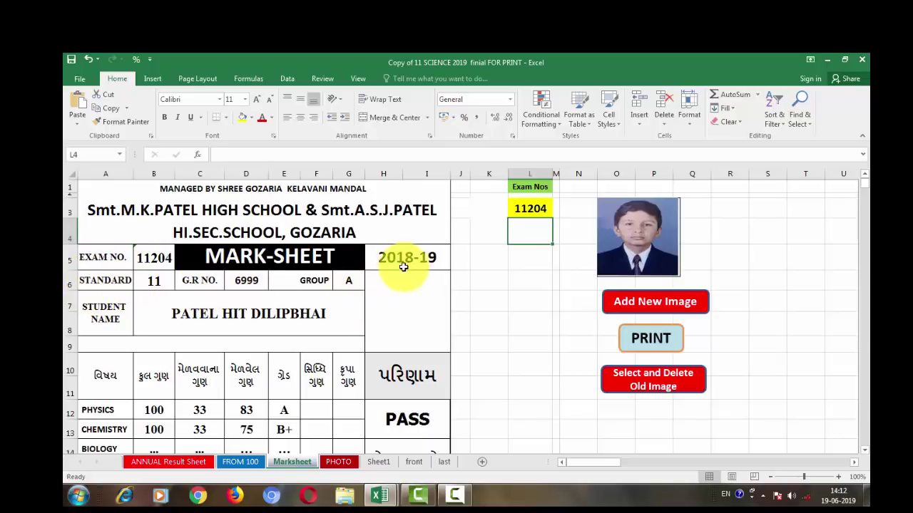
{"action": "scroll", "coordinate": [306, 371], "scroll_direction": "down", "scroll_amount": 3}
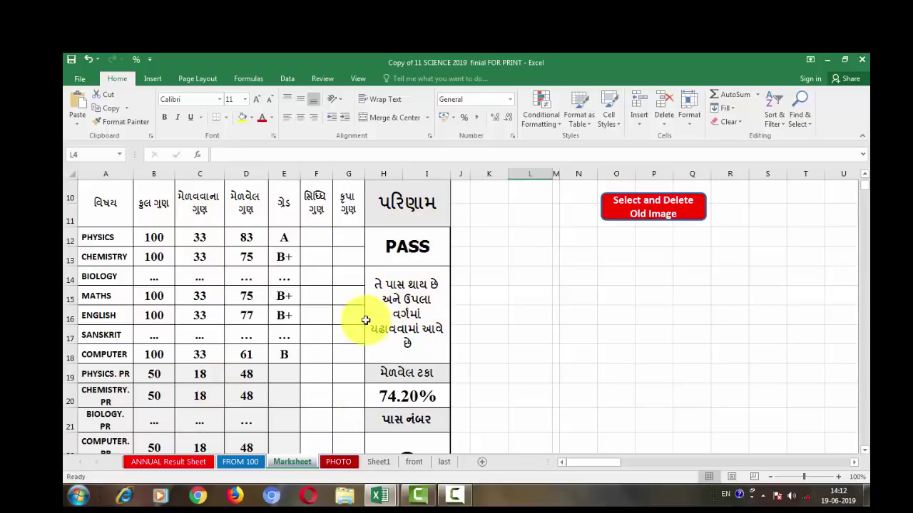
{"action": "scroll", "coordinate": [449, 398], "scroll_direction": "down", "scroll_amount": 2}
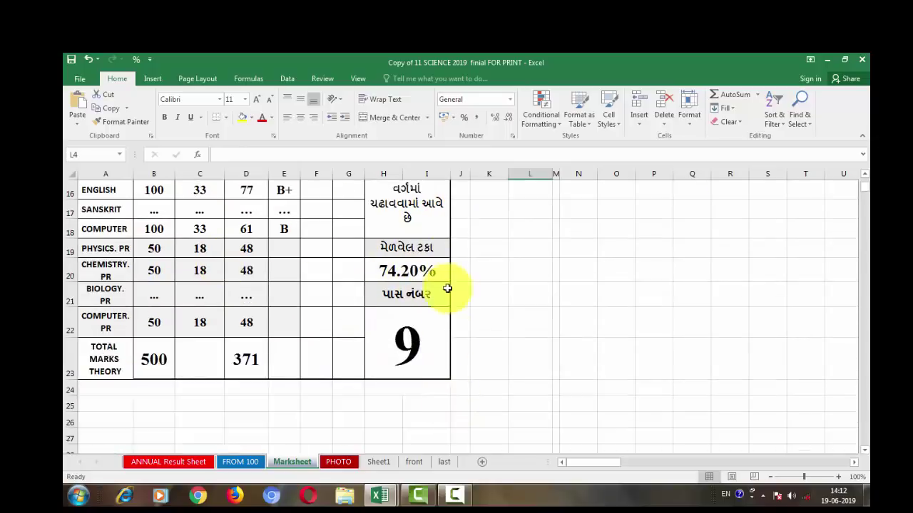
{"action": "scroll", "coordinate": [429, 350], "scroll_direction": "up", "scroll_amount": 5}
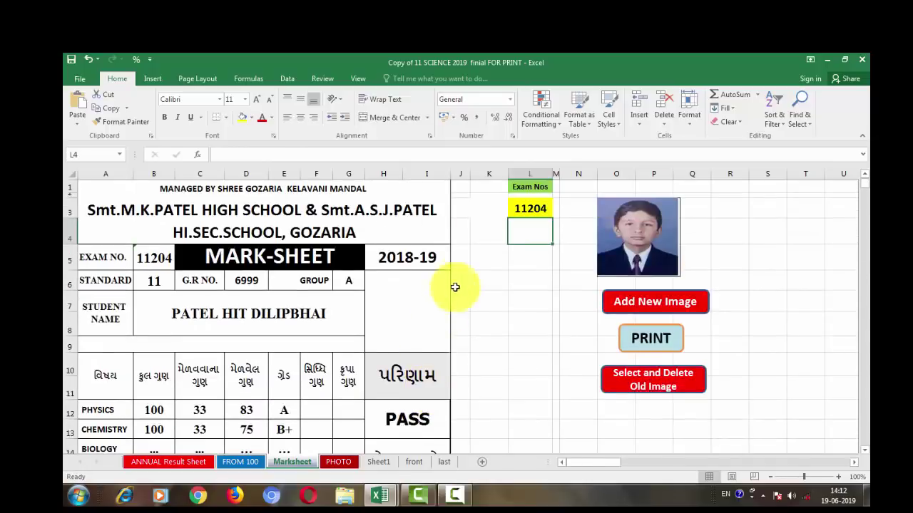
Step: Set the exam number in L3 to 11201 and review that student's details, marks, percentage and rank on the mark-sheet
{"action": "left_click", "coordinate": [542, 208]}
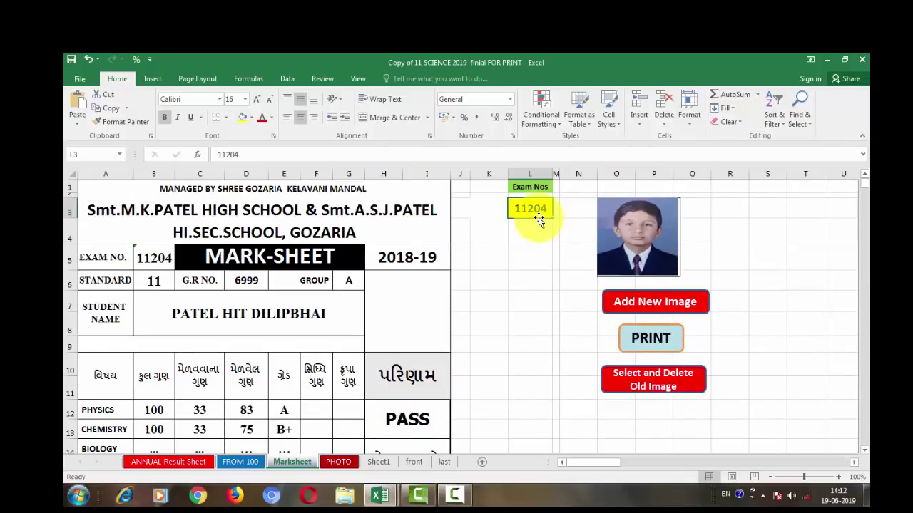
{"action": "type", "text": "11"}
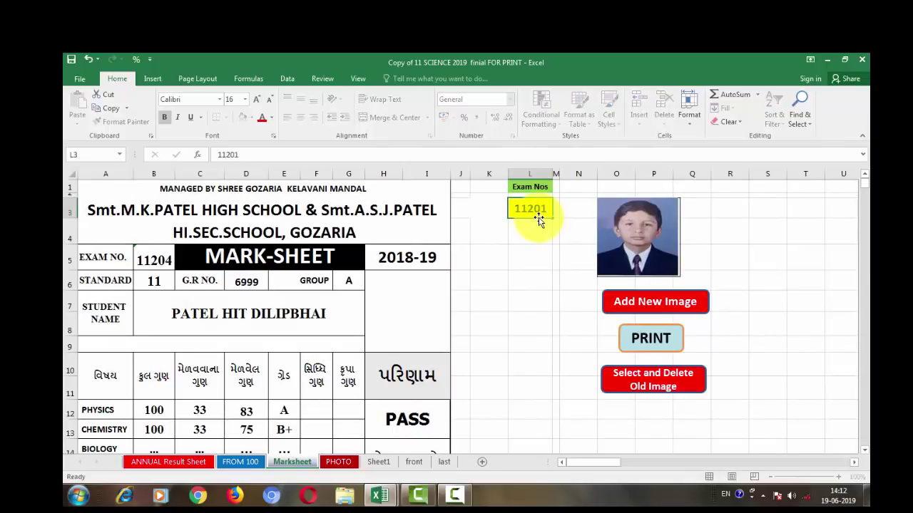
{"action": "type", "text": "201"}
{"action": "key", "text": "Return"}
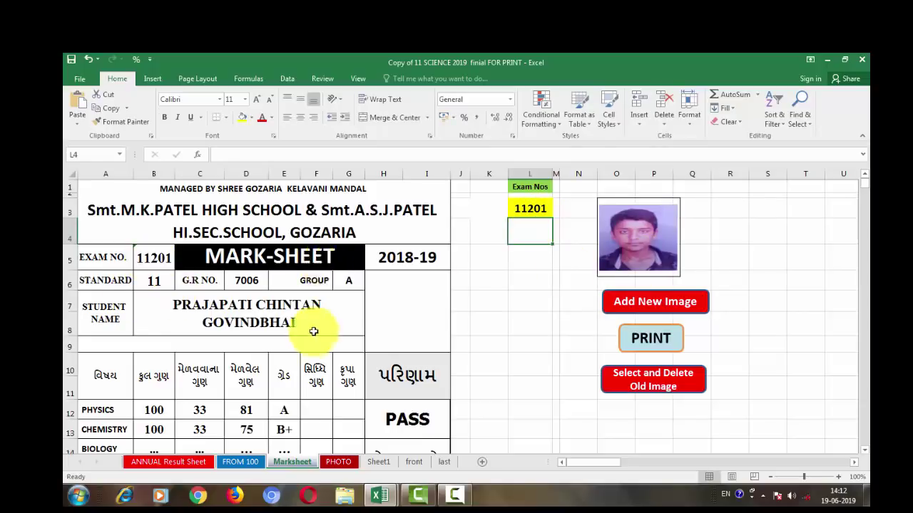
{"action": "scroll", "coordinate": [312, 332], "scroll_direction": "down", "scroll_amount": 3}
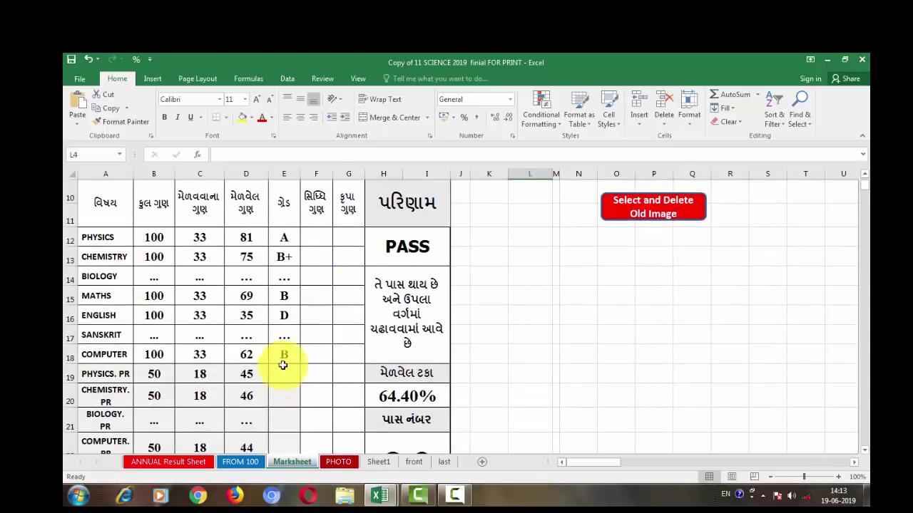
{"action": "scroll", "coordinate": [187, 470], "scroll_direction": "down", "scroll_amount": 2}
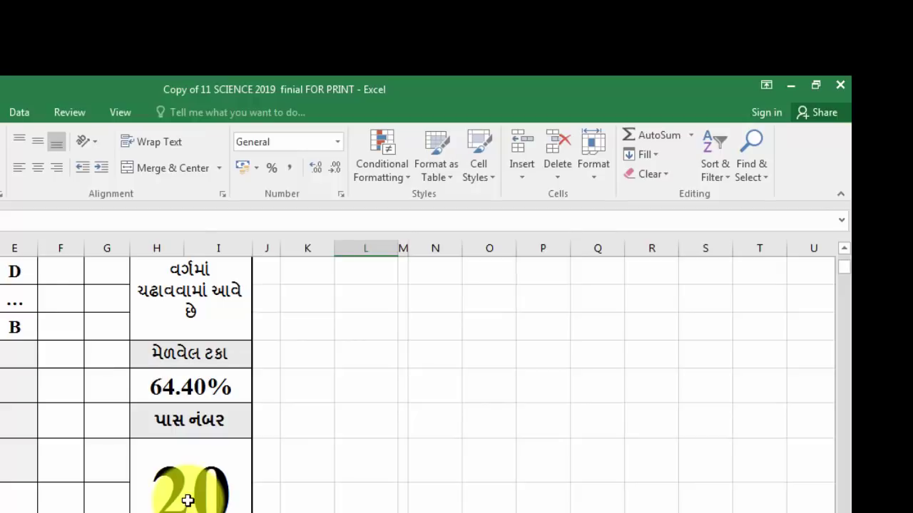
{"action": "scroll", "coordinate": [187, 501], "scroll_direction": "up", "scroll_amount": 5}
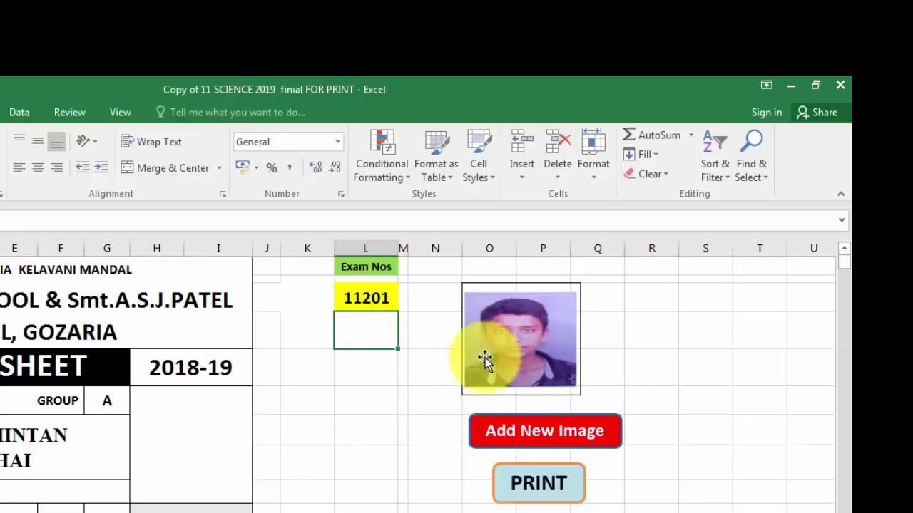
Step: Insert the student's photo into the mark-sheet with the Add New Image macro and check the page in the print preview
{"action": "left_click", "coordinate": [533, 442]}
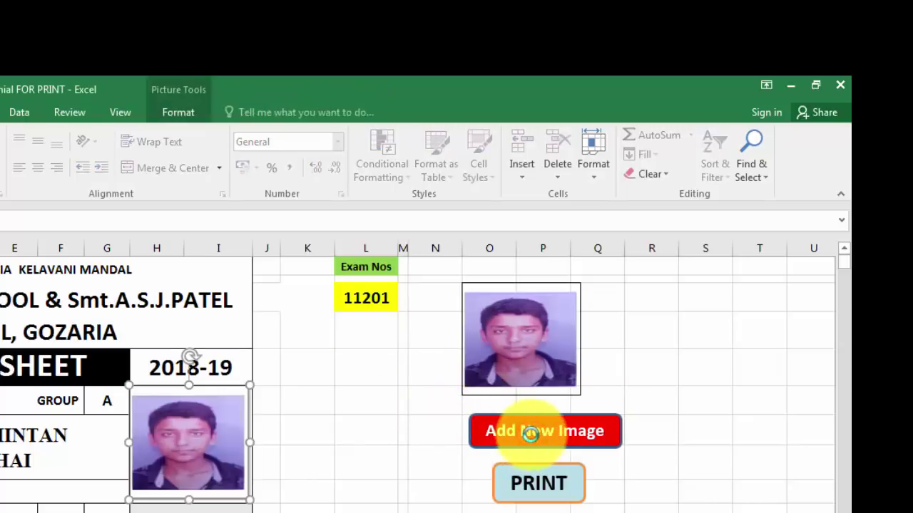
{"action": "left_click", "coordinate": [394, 496]}
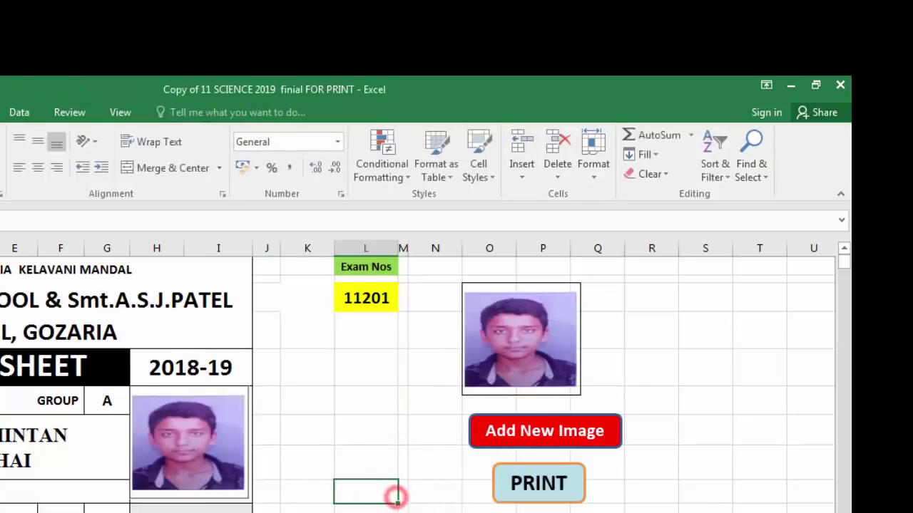
{"action": "left_click", "coordinate": [58, 77]}
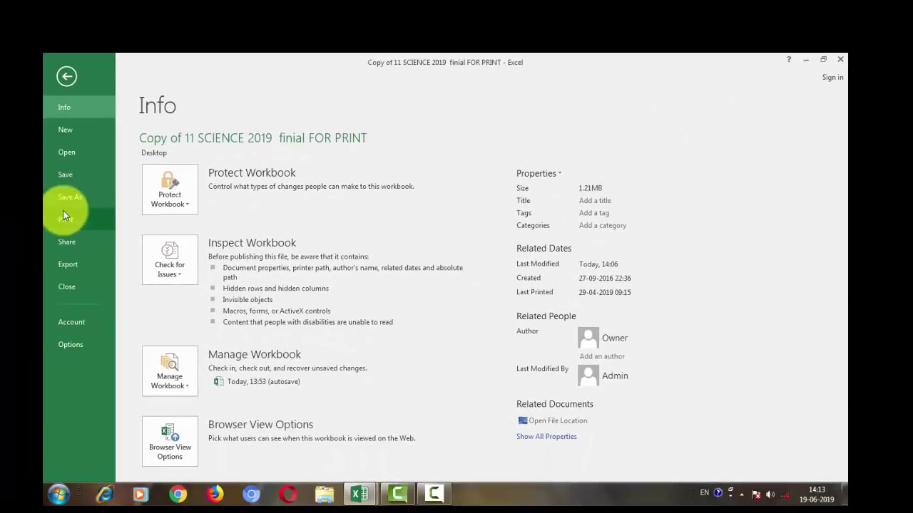
{"action": "left_click", "coordinate": [63, 221]}
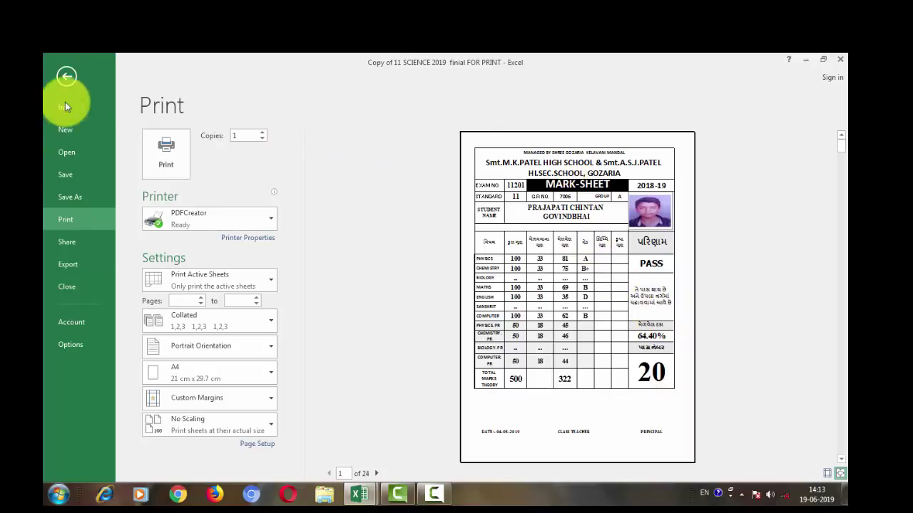
{"action": "left_click", "coordinate": [67, 78]}
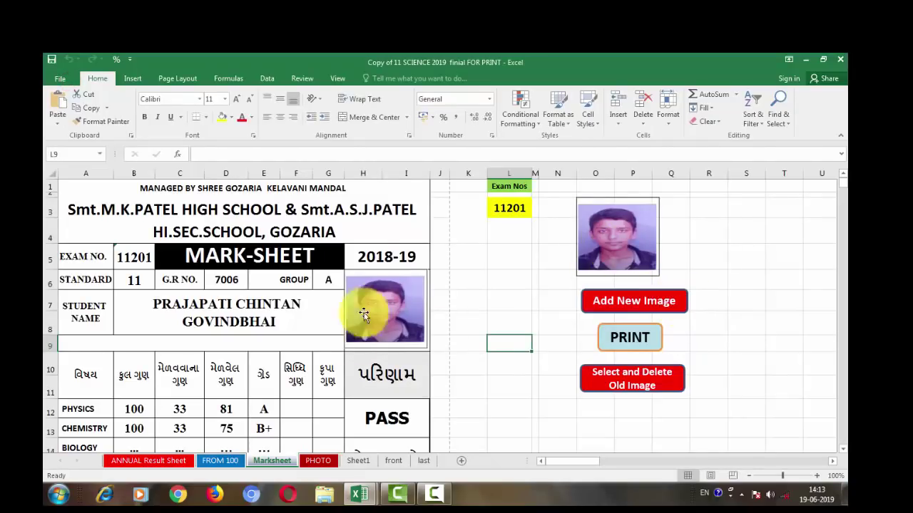
Step: Remove the inserted photo from the mark-sheet with the Select and Delete Old Image macro
{"action": "left_click", "coordinate": [385, 308]}
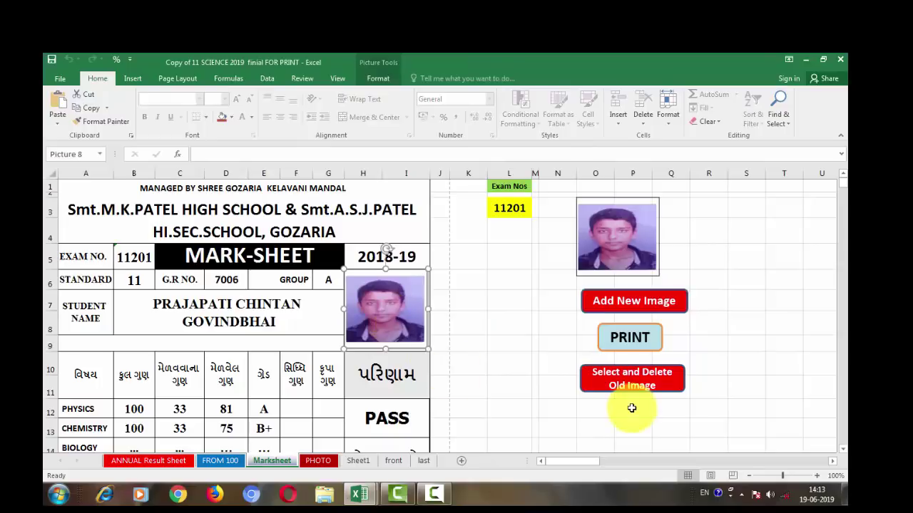
{"action": "left_click", "coordinate": [613, 387]}
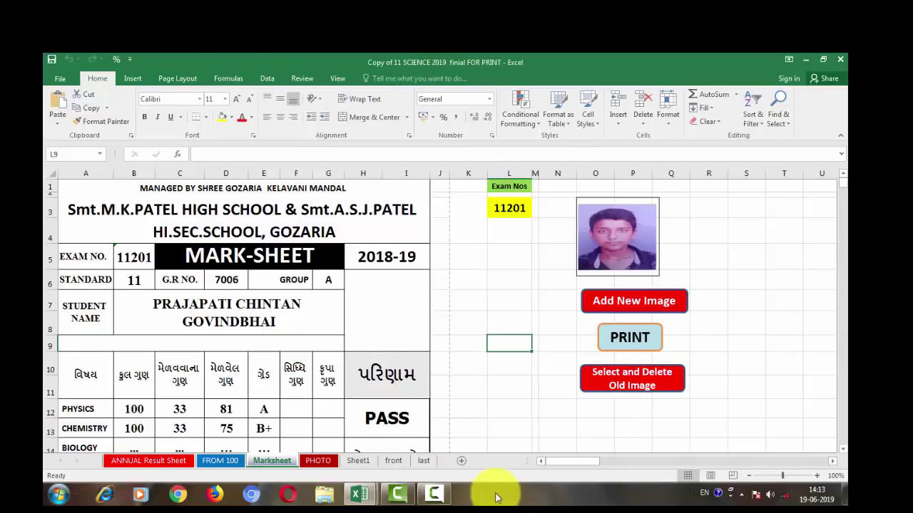
Step: Set the exam number in L3 to 11204 and check that student's mark-sheet against the results in the FROM 100 sheet
{"action": "left_click", "coordinate": [516, 214]}
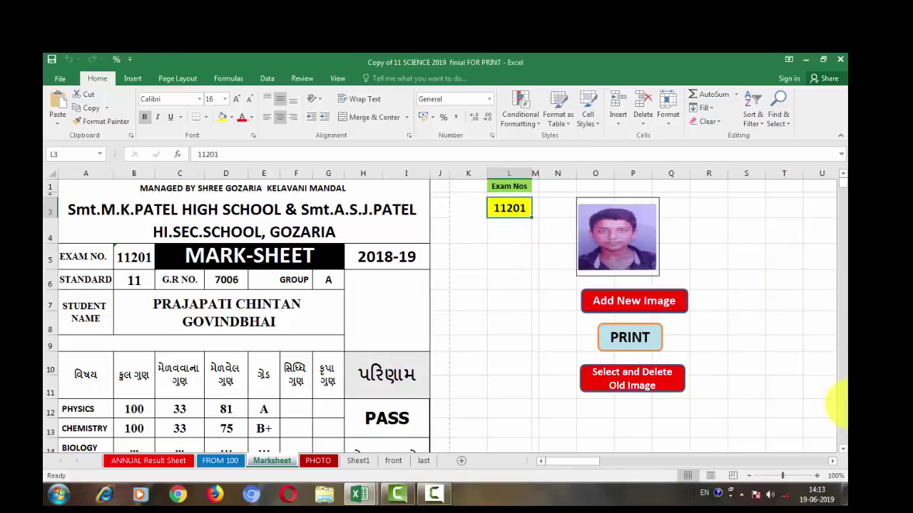
{"action": "type", "text": "11"}
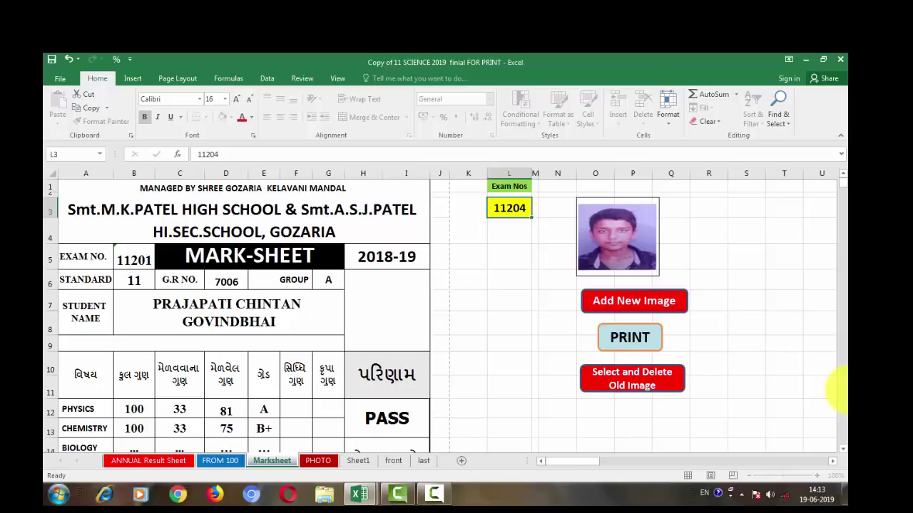
{"action": "key", "text": "Return"}
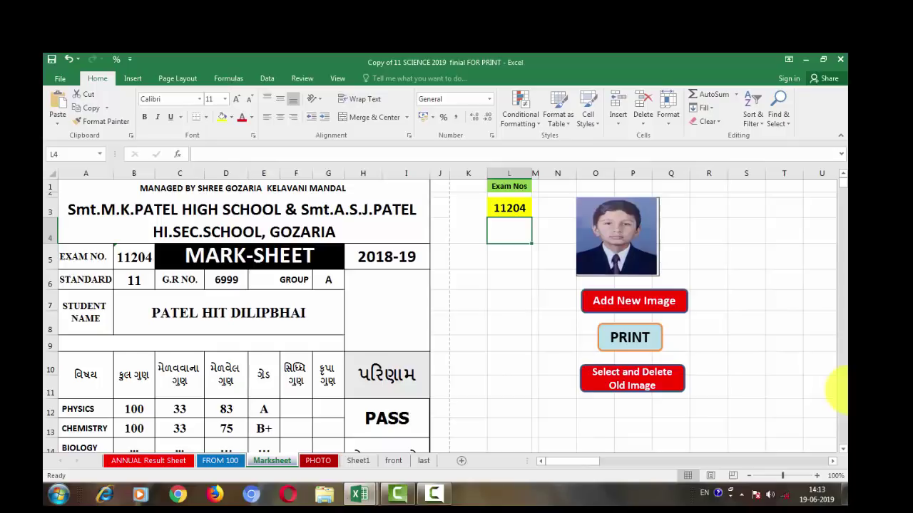
{"action": "scroll", "coordinate": [295, 336], "scroll_direction": "down", "scroll_amount": 2}
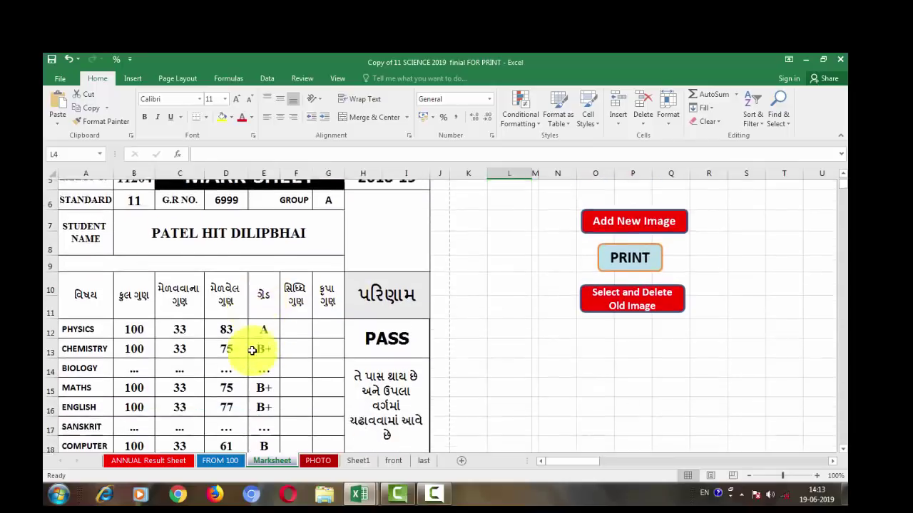
{"action": "scroll", "coordinate": [252, 350], "scroll_direction": "down", "scroll_amount": 2}
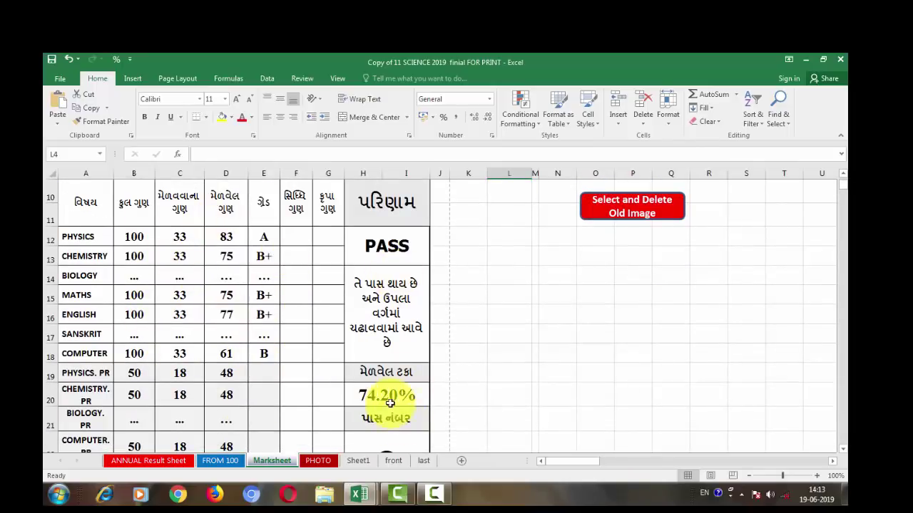
{"action": "scroll", "coordinate": [390, 403], "scroll_direction": "down", "scroll_amount": 2}
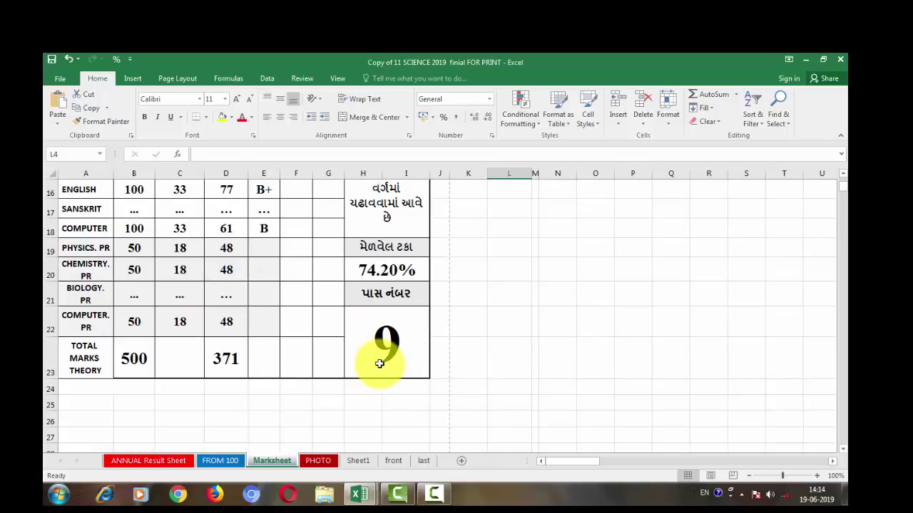
{"action": "scroll", "coordinate": [379, 363], "scroll_direction": "up", "scroll_amount": 5}
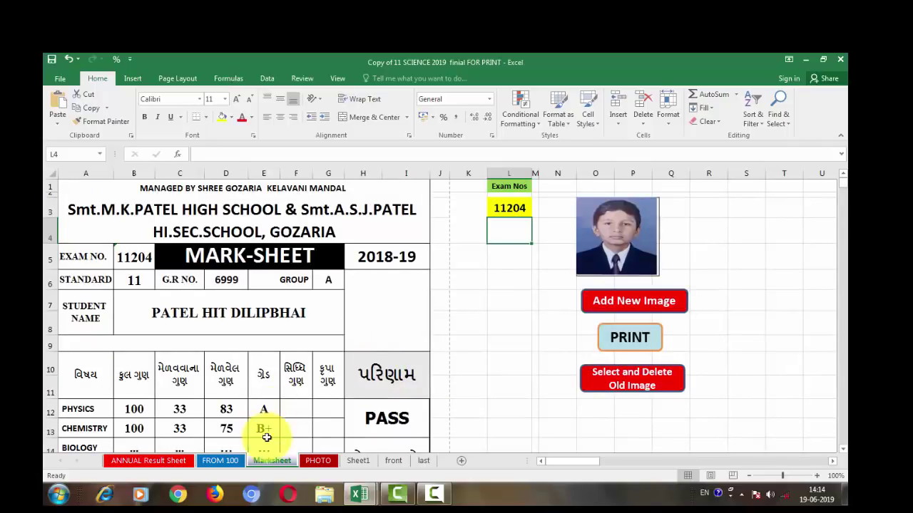
{"action": "left_click", "coordinate": [234, 462]}
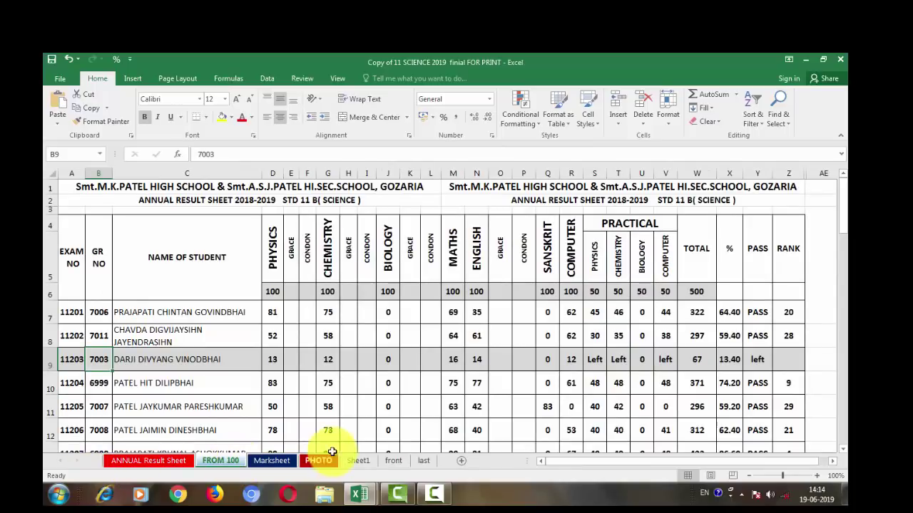
{"action": "left_click", "coordinate": [273, 462]}
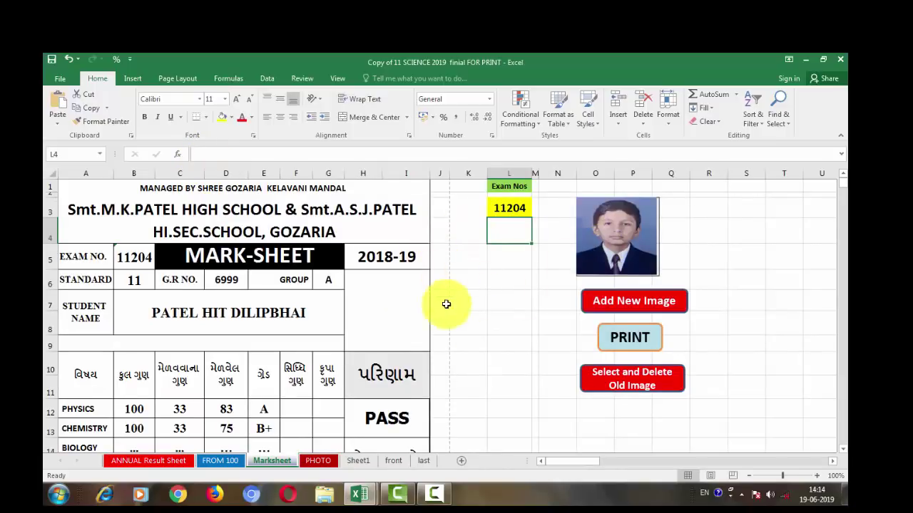
Step: Insert the photo for exam number 11204 with the Add New Image macro and remove it with Select and Delete Old Image, twice
{"action": "left_click", "coordinate": [634, 313]}
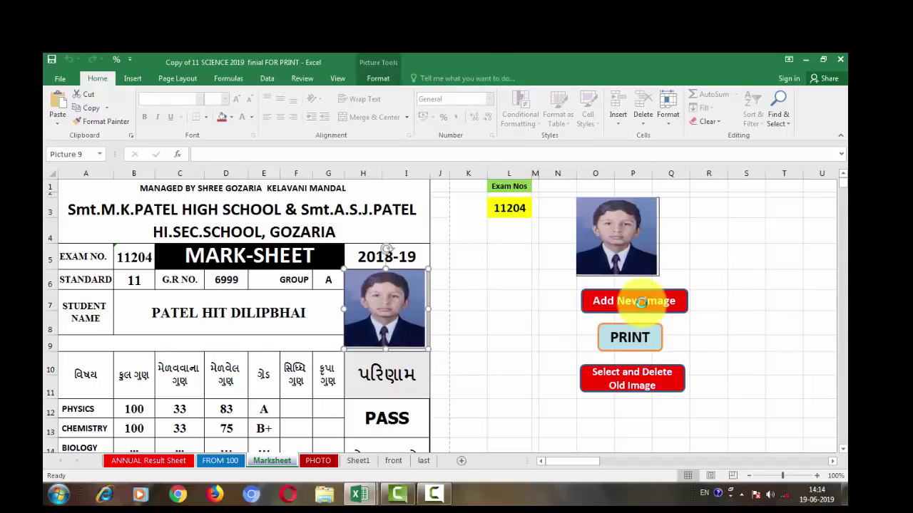
{"action": "left_click", "coordinate": [512, 345]}
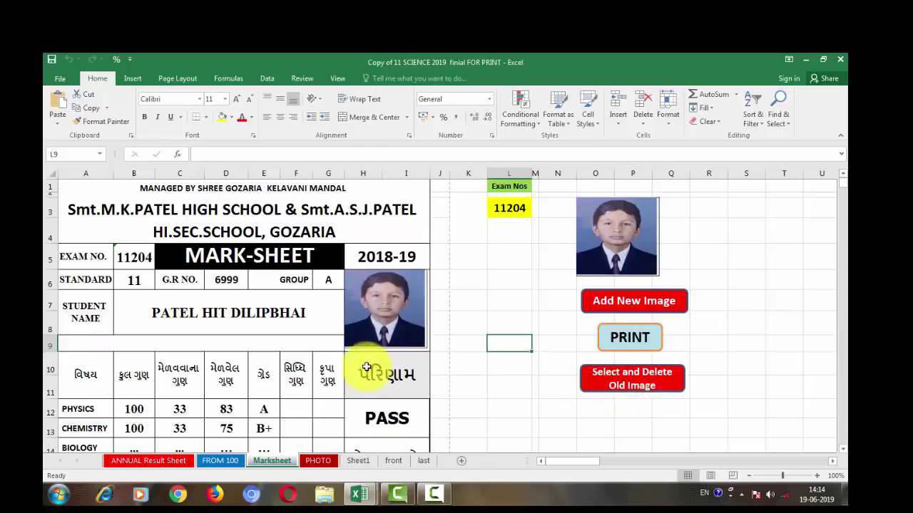
{"action": "left_click", "coordinate": [374, 326]}
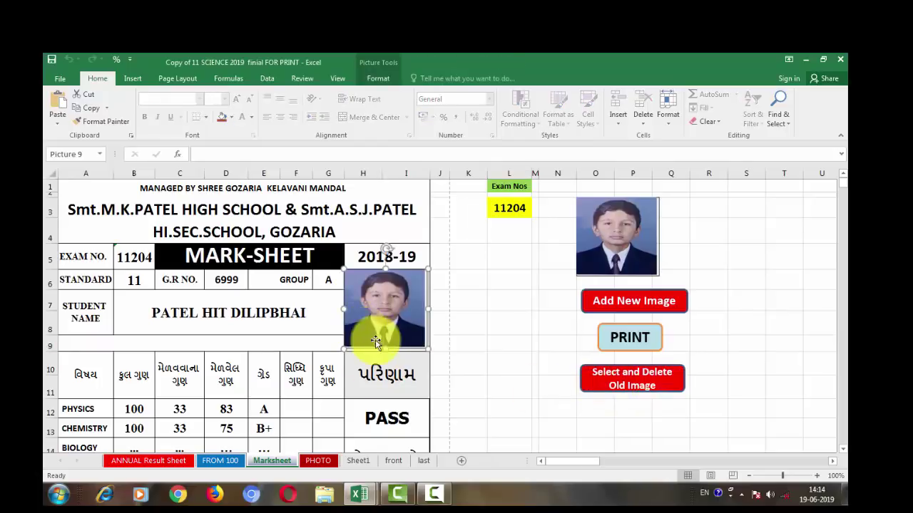
{"action": "left_click", "coordinate": [617, 385]}
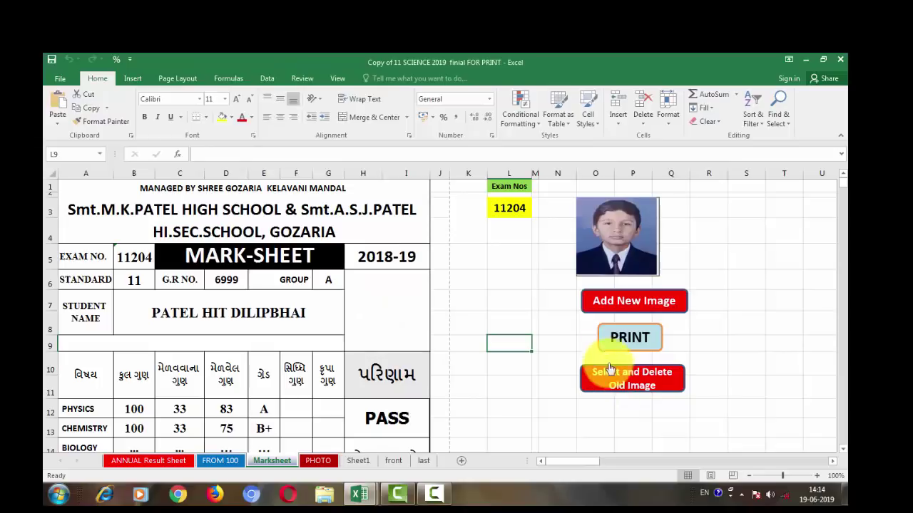
{"action": "left_click", "coordinate": [592, 302]}
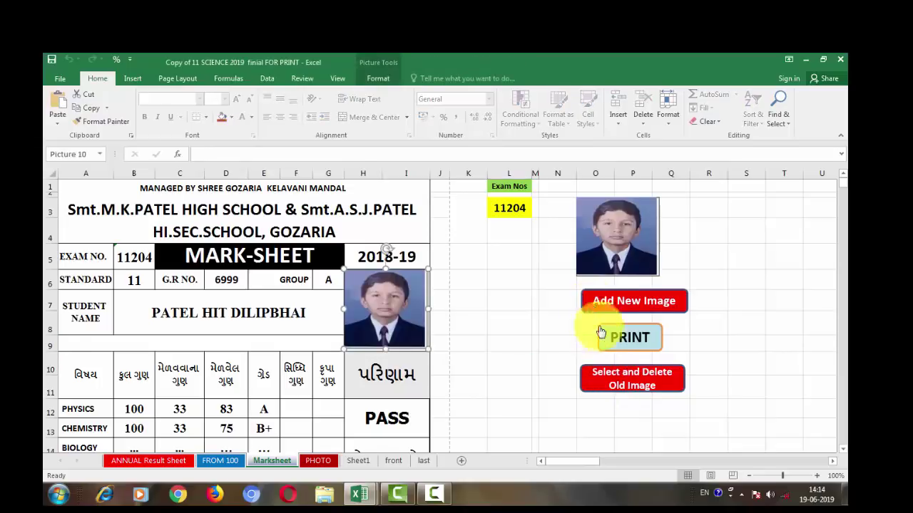
{"action": "left_click", "coordinate": [618, 386]}
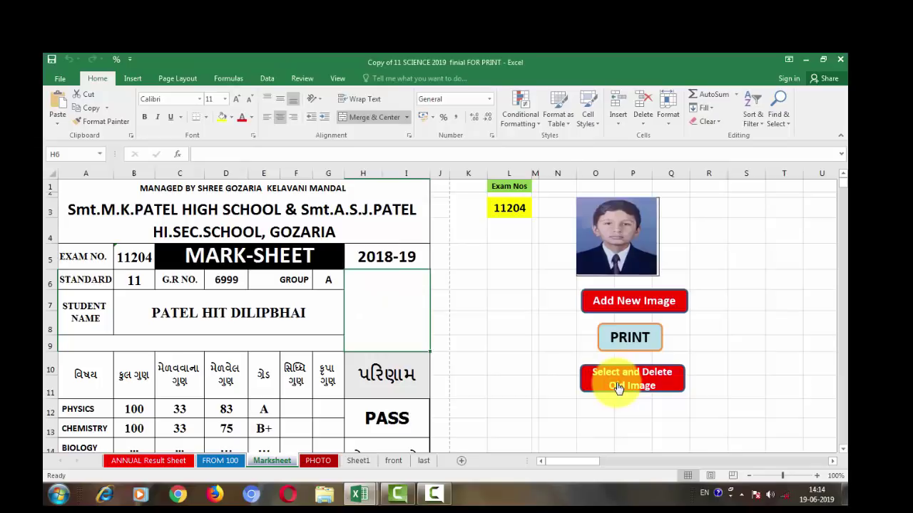
Step: Open the PHOTO sheet and look through the student photos listed by exam number, around 11209 to 11214
{"action": "left_click", "coordinate": [510, 208]}
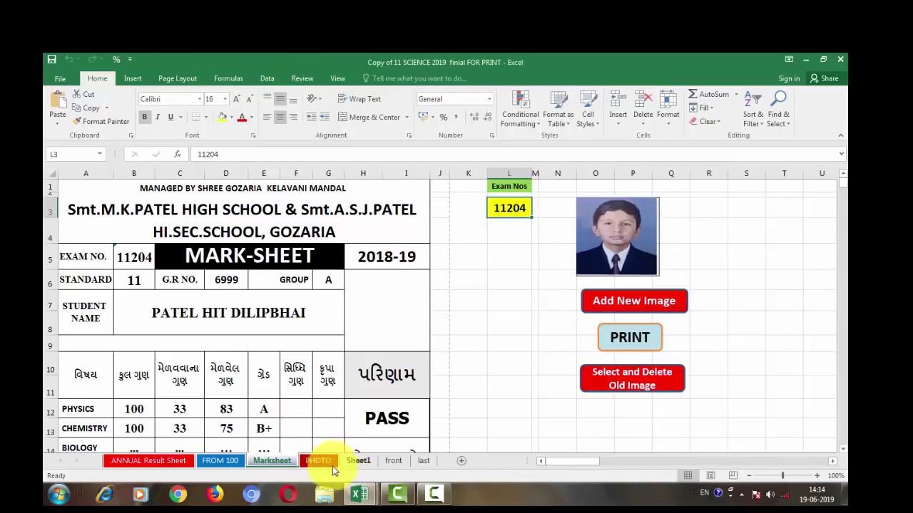
{"action": "left_click", "coordinate": [318, 460]}
{"action": "scroll", "coordinate": [187, 359], "scroll_direction": "down", "scroll_amount": 4}
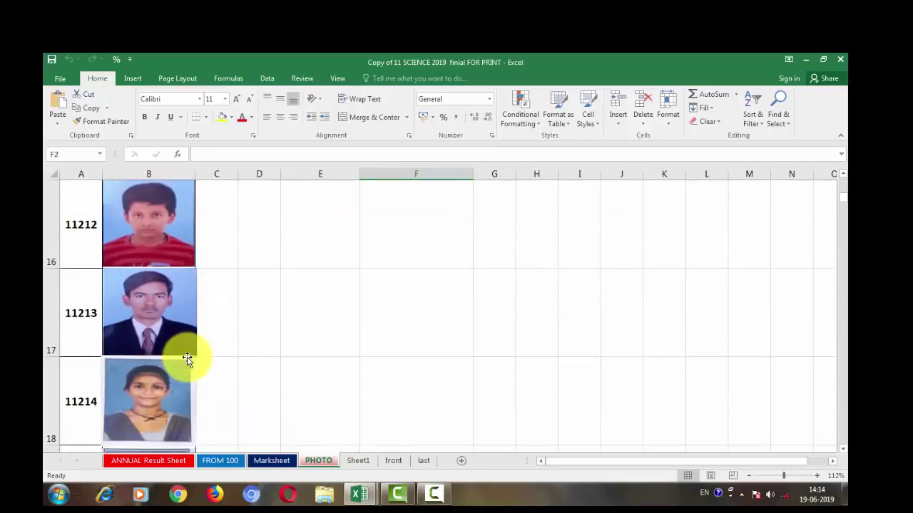
{"action": "scroll", "coordinate": [110, 371], "scroll_direction": "down", "scroll_amount": 2}
{"action": "scroll", "coordinate": [142, 370], "scroll_direction": "up", "scroll_amount": 3}
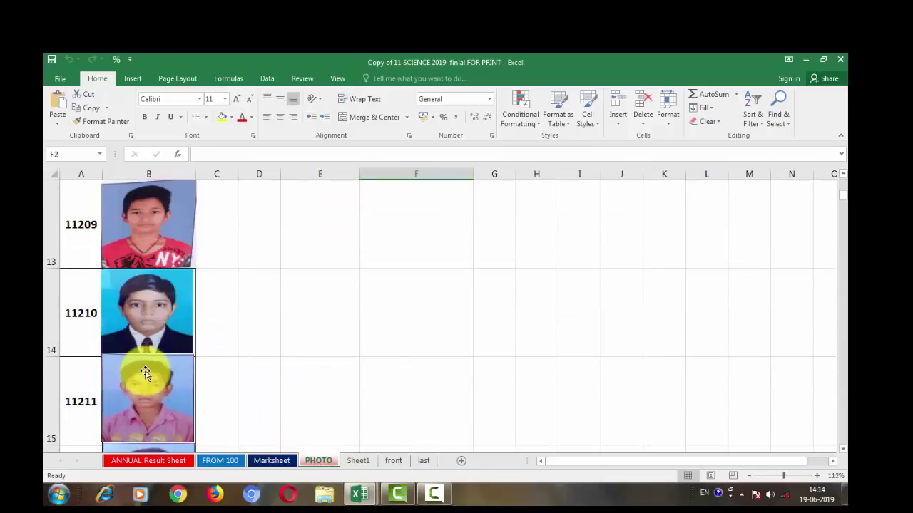
{"action": "scroll", "coordinate": [143, 371], "scroll_direction": "up", "scroll_amount": 2}
{"action": "scroll", "coordinate": [112, 366], "scroll_direction": "down", "scroll_amount": 2}
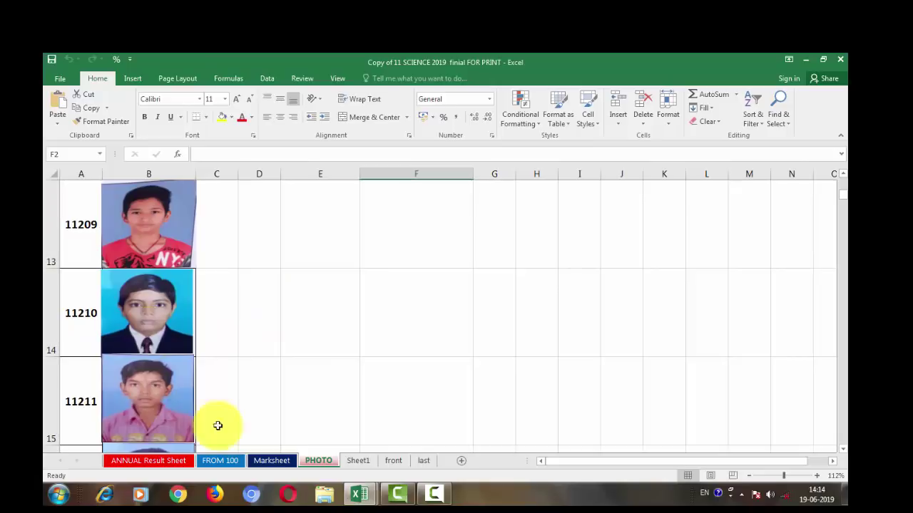
Step: Set the exam number in L3 of the Marksheet sheet to 11210 and compare the displayed photo with the PHOTO sheet
{"action": "left_click", "coordinate": [294, 465]}
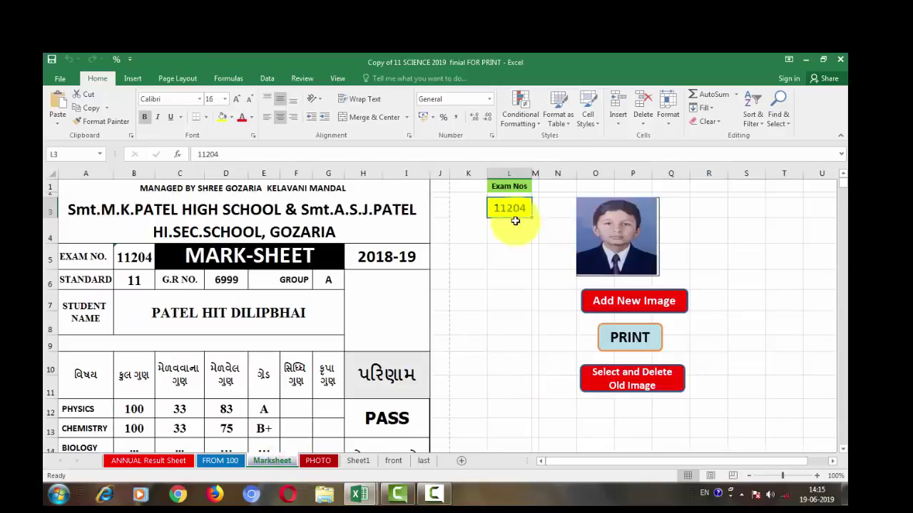
{"action": "type", "text": "112"}
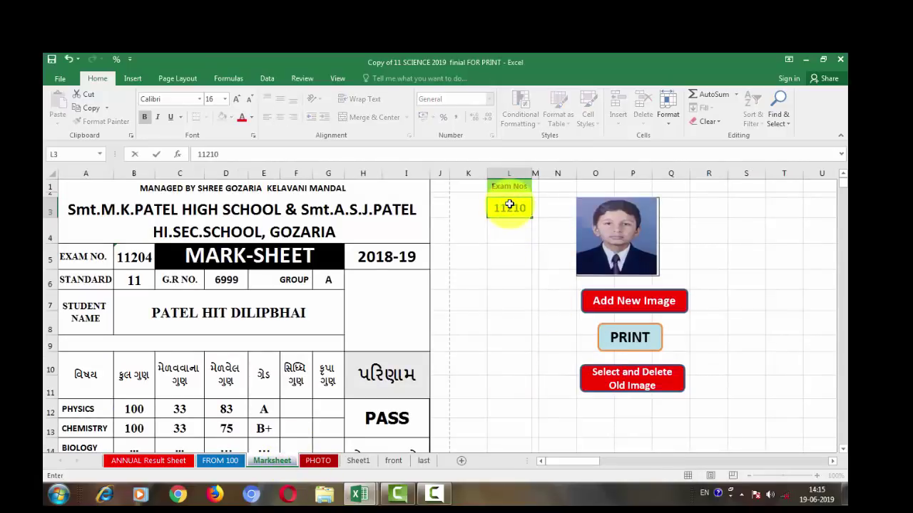
{"action": "key", "text": "Return"}
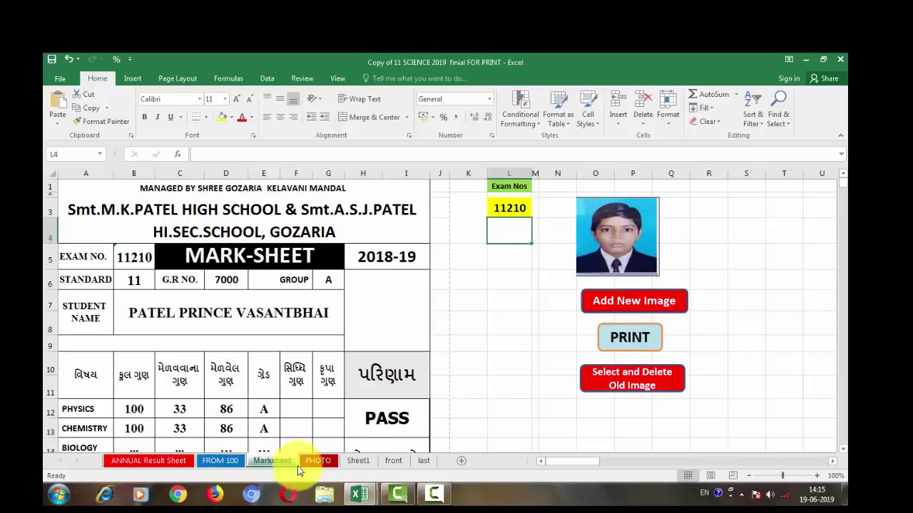
{"action": "left_click", "coordinate": [318, 461]}
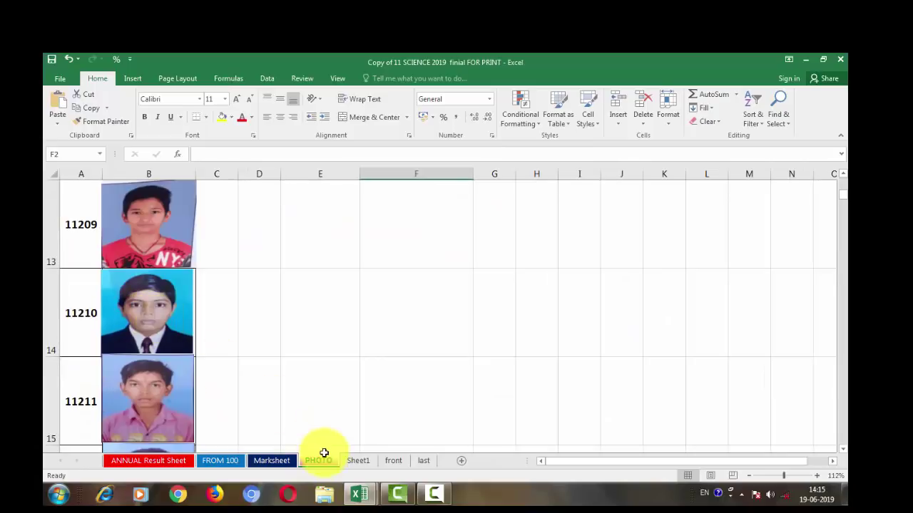
{"action": "left_click", "coordinate": [288, 461]}
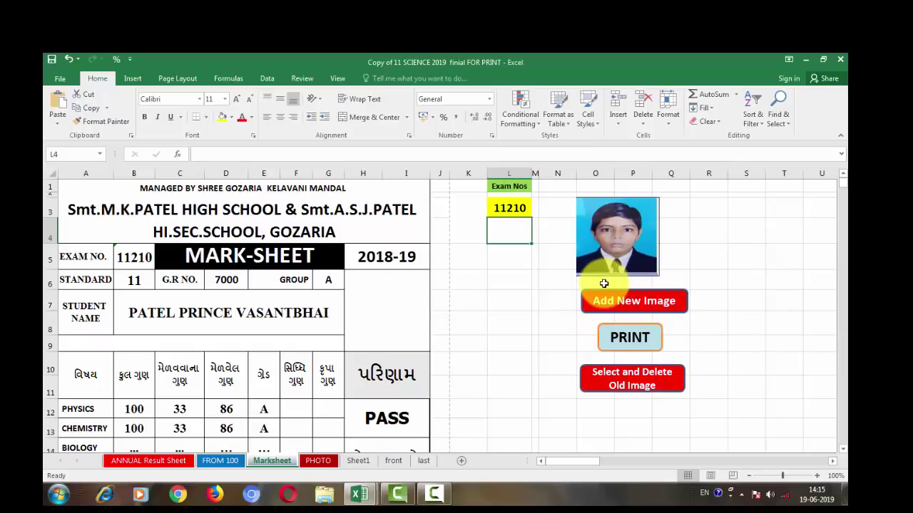
Step: Insert the photo for exam number 11210 into the mark-sheet with the Add New Image macro and check the print preview
{"action": "left_click", "coordinate": [613, 302]}
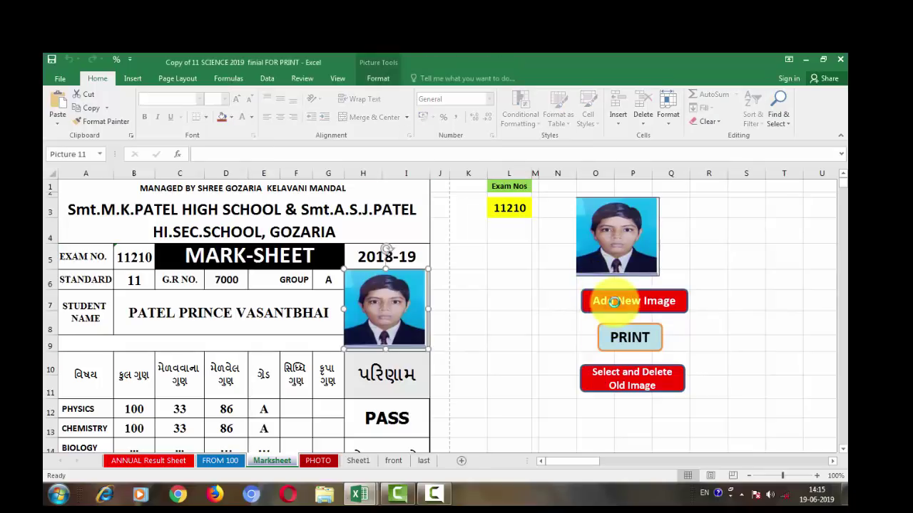
{"action": "left_click", "coordinate": [526, 345]}
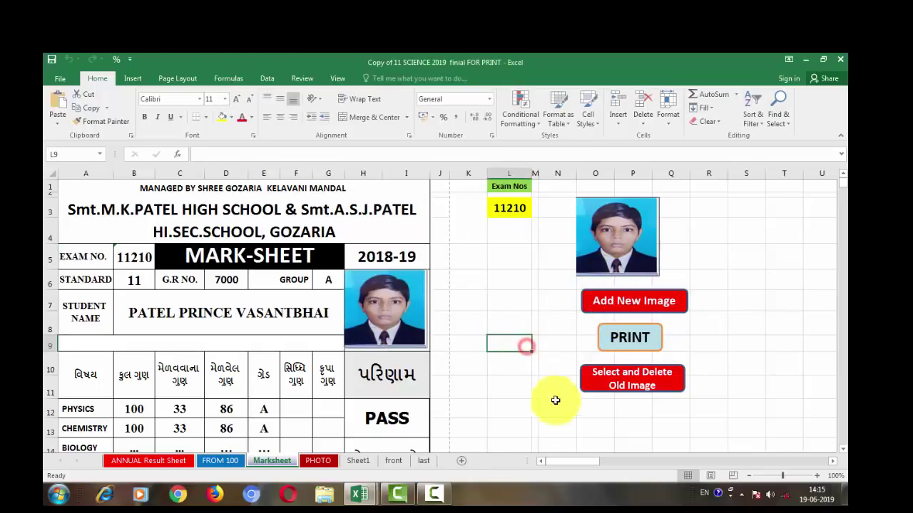
{"action": "left_click", "coordinate": [56, 78]}
{"action": "left_click", "coordinate": [67, 220]}
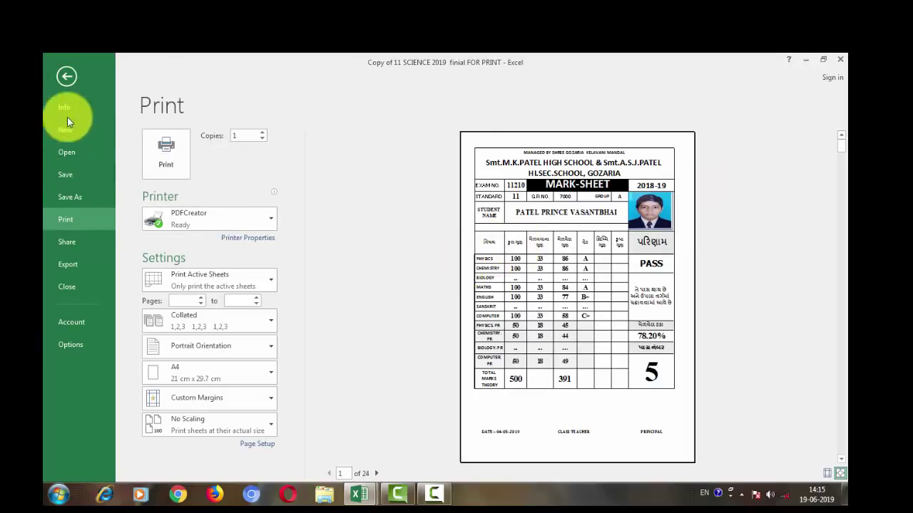
{"action": "left_click", "coordinate": [66, 76]}
{"action": "left_click", "coordinate": [492, 390]}
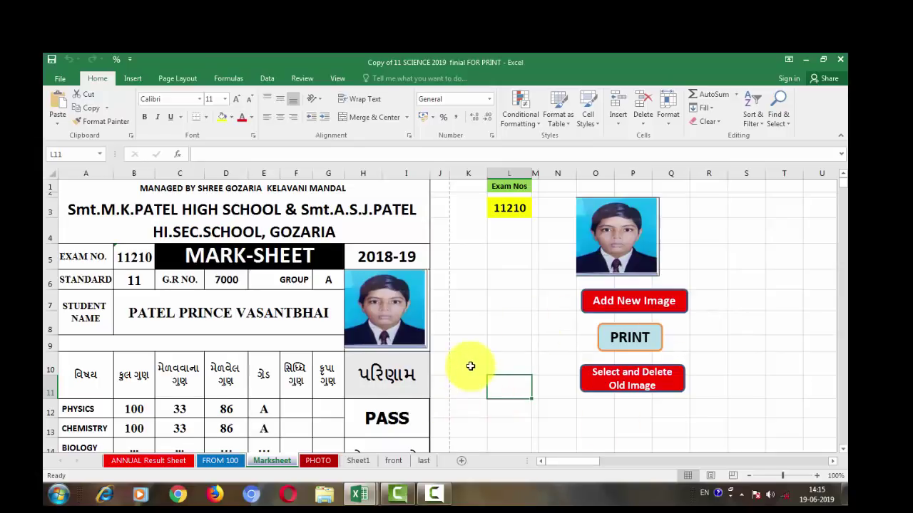
Step: Review the mark-sheet for exam number 11210 from the student details down to the percentage, rank and total marks
{"action": "scroll", "coordinate": [471, 367], "scroll_direction": "down", "scroll_amount": 4}
{"action": "scroll", "coordinate": [471, 367], "scroll_direction": "up", "scroll_amount": 4}
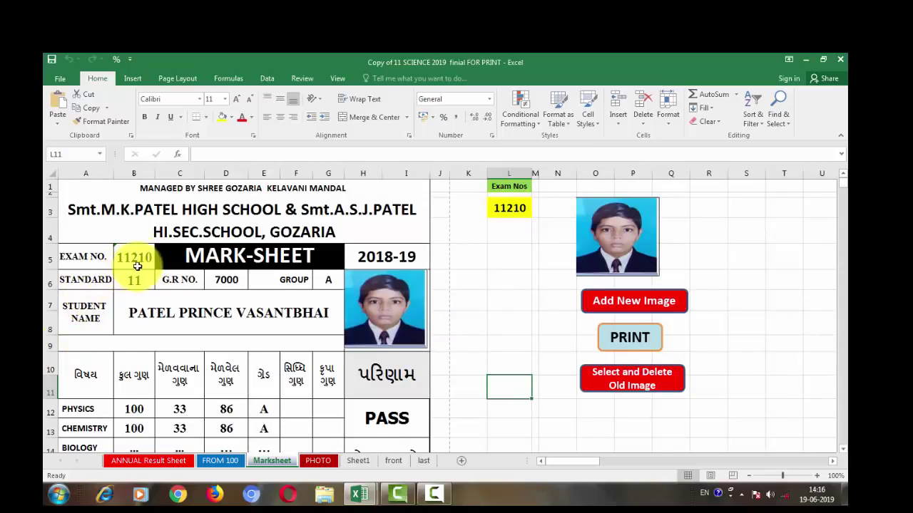
{"action": "scroll", "coordinate": [256, 379], "scroll_direction": "down", "scroll_amount": 2}
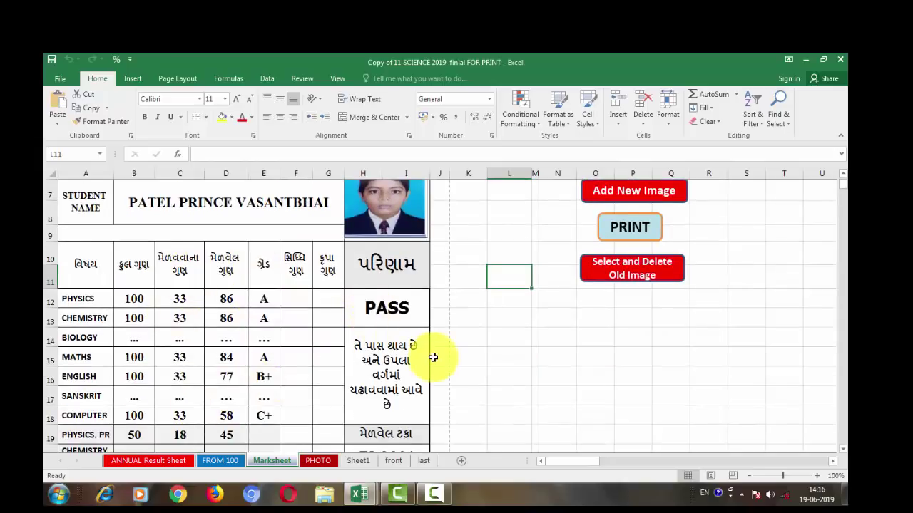
{"action": "scroll", "coordinate": [428, 364], "scroll_direction": "down", "scroll_amount": 1}
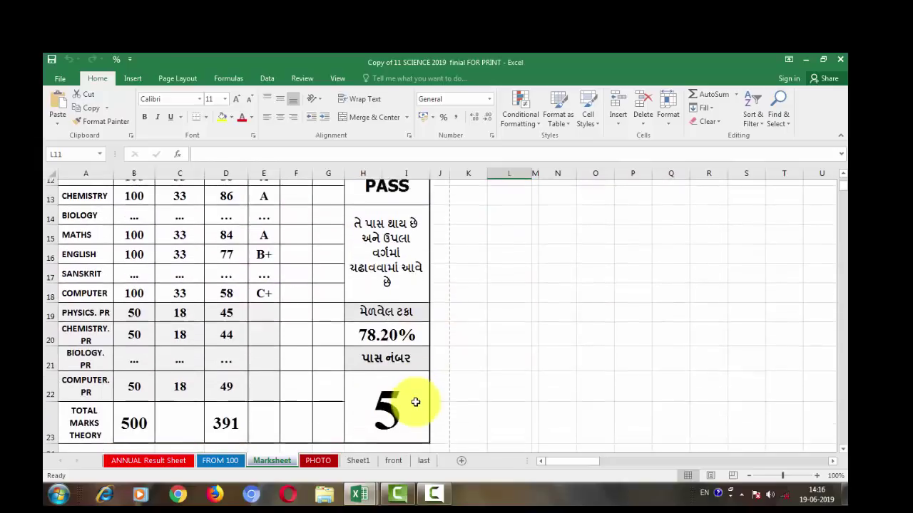
{"action": "scroll", "coordinate": [399, 405], "scroll_direction": "down", "scroll_amount": 2}
{"action": "scroll", "coordinate": [397, 406], "scroll_direction": "down", "scroll_amount": 1}
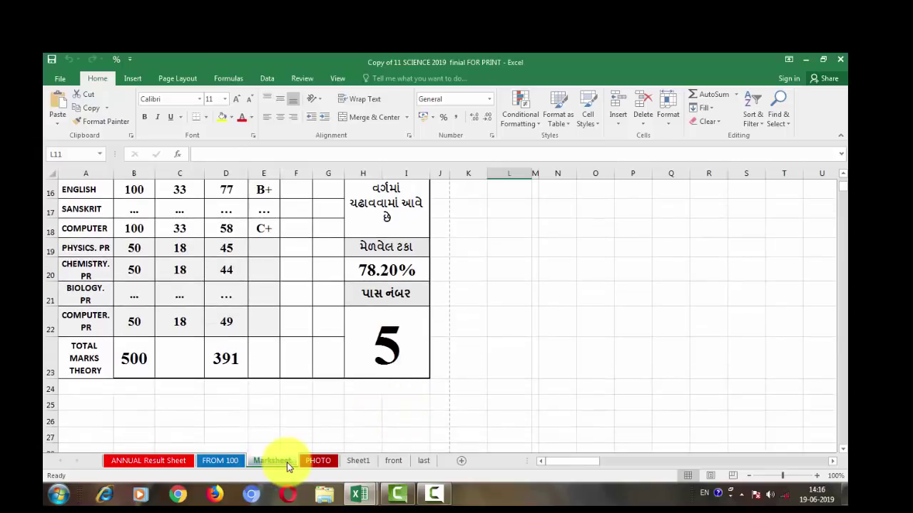
Step: Revisit the PHOTO and Marksheet sheets and open the FROM 100 sheet to view the students' annual results
{"action": "left_click", "coordinate": [302, 463]}
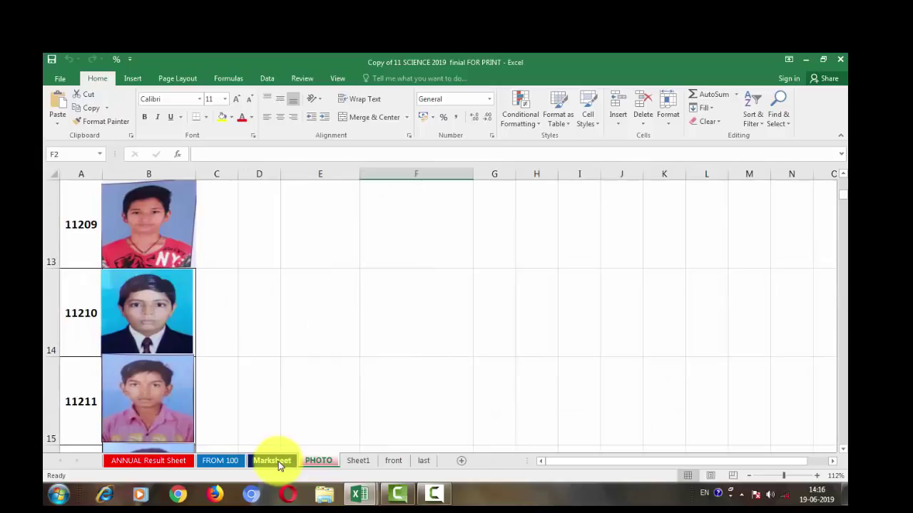
{"action": "left_click", "coordinate": [278, 462]}
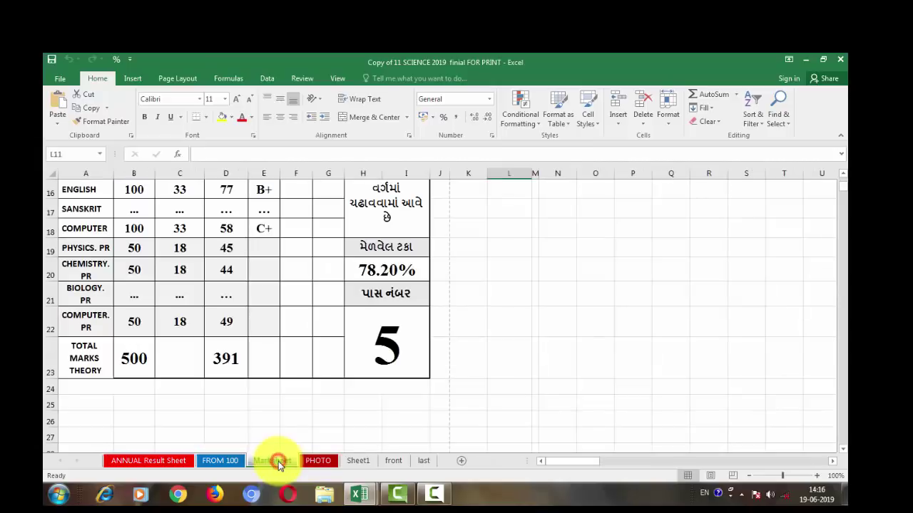
{"action": "left_click", "coordinate": [231, 464]}
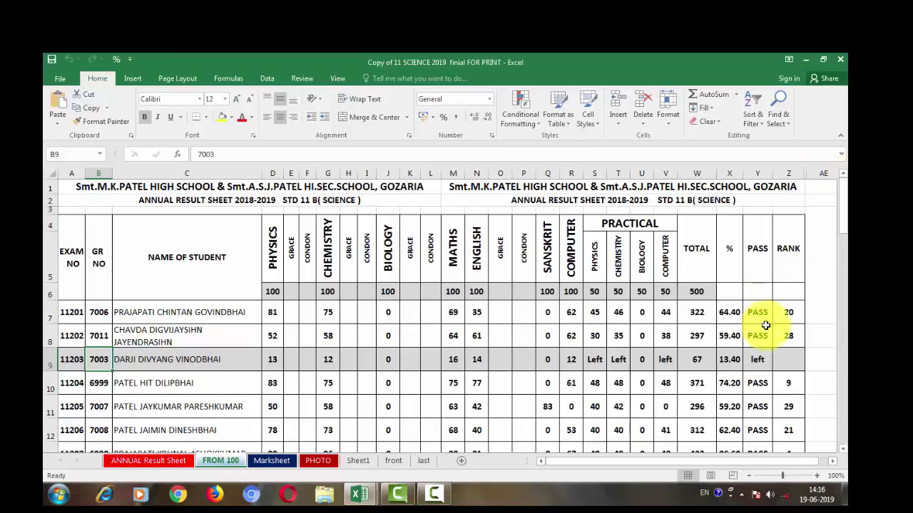
Step: Examine the FROM 100 result sheet down to exam number 11218, following its row from the rank back through the marks
{"action": "scroll", "coordinate": [817, 371], "scroll_direction": "down", "scroll_amount": 4}
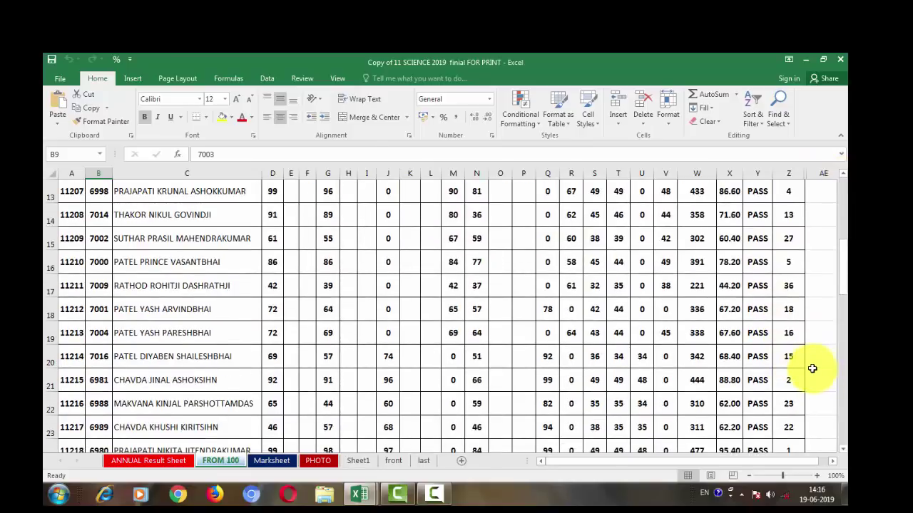
{"action": "scroll", "coordinate": [812, 369], "scroll_direction": "down", "scroll_amount": 2}
{"action": "left_click", "coordinate": [792, 311]}
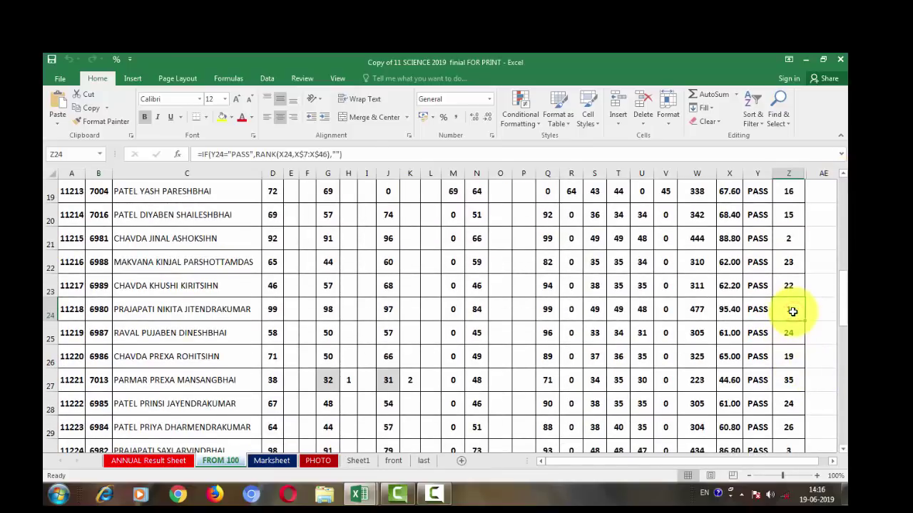
{"action": "key", "text": "Left"}
{"action": "key", "text": "Left"}
{"action": "key", "text": "Left"}
{"action": "key", "text": "Left"}
{"action": "key", "text": "Left"}
{"action": "key", "text": "Left"}
{"action": "key", "text": "Left"}
{"action": "key", "text": "Left"}
{"action": "key", "text": "Left"}
{"action": "key", "text": "Left"}
{"action": "key", "text": "Left"}
{"action": "key", "text": "Left"}
{"action": "key", "text": "Left"}
{"action": "key", "text": "Left"}
{"action": "key", "text": "Left"}
{"action": "key", "text": "Left"}
{"action": "key", "text": "Left"}
{"action": "key", "text": "Left"}
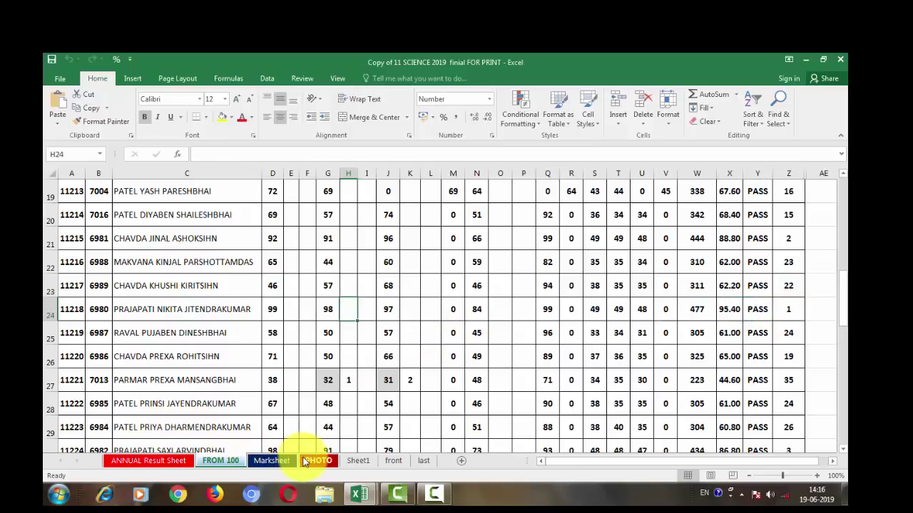
Step: On the Marksheet sheet, remove the student photo placed in the mark-sheet with the Select and Delete Old Image macro
{"action": "left_click", "coordinate": [306, 462]}
{"action": "left_click", "coordinate": [274, 461]}
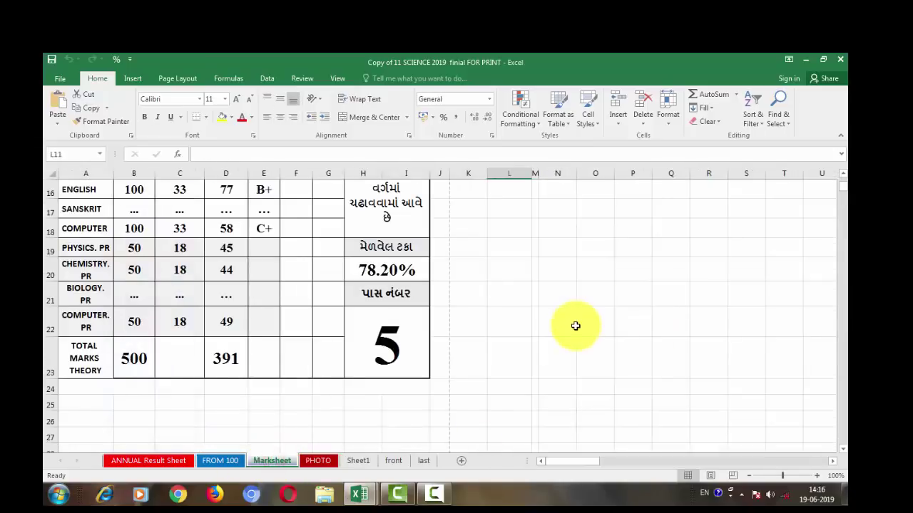
{"action": "scroll", "coordinate": [575, 326], "scroll_direction": "up", "scroll_amount": 5}
{"action": "left_click", "coordinate": [391, 345]}
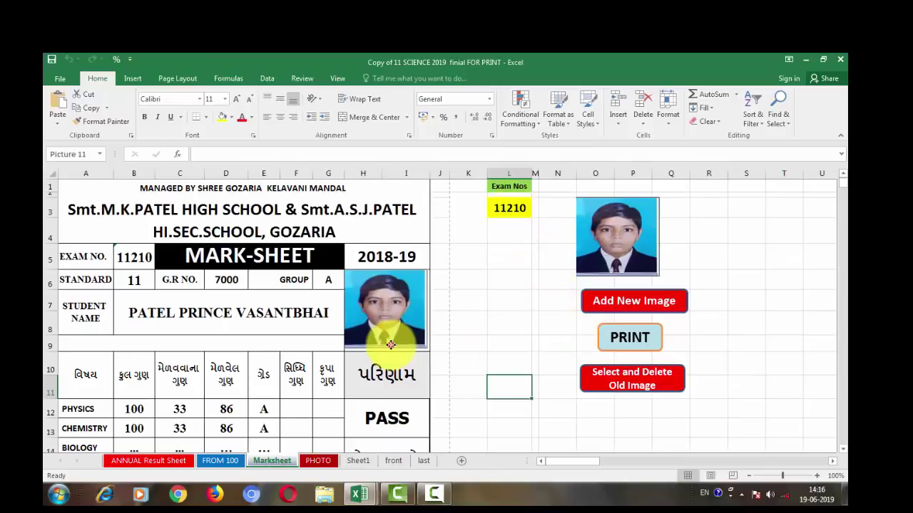
{"action": "left_click", "coordinate": [603, 375]}
Step: Set the exam number in L3 to 11218 and review the mark-sheet down to the percentage, rank and total marks
{"action": "left_click", "coordinate": [528, 212]}
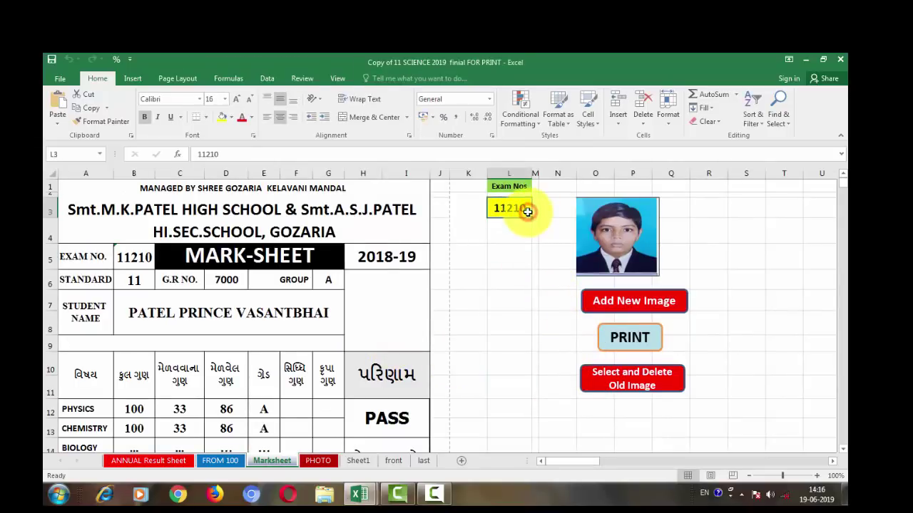
{"action": "type", "text": "11"}
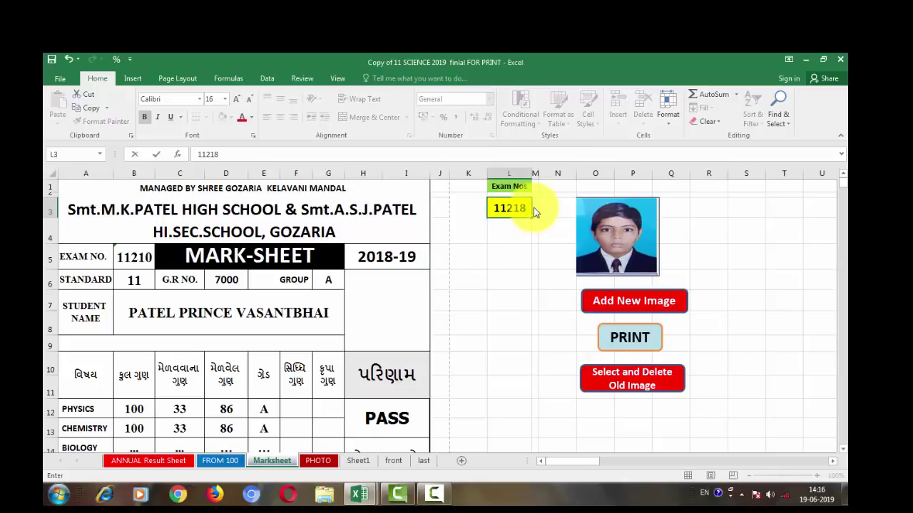
{"action": "type", "text": "218"}
{"action": "key", "text": "Return"}
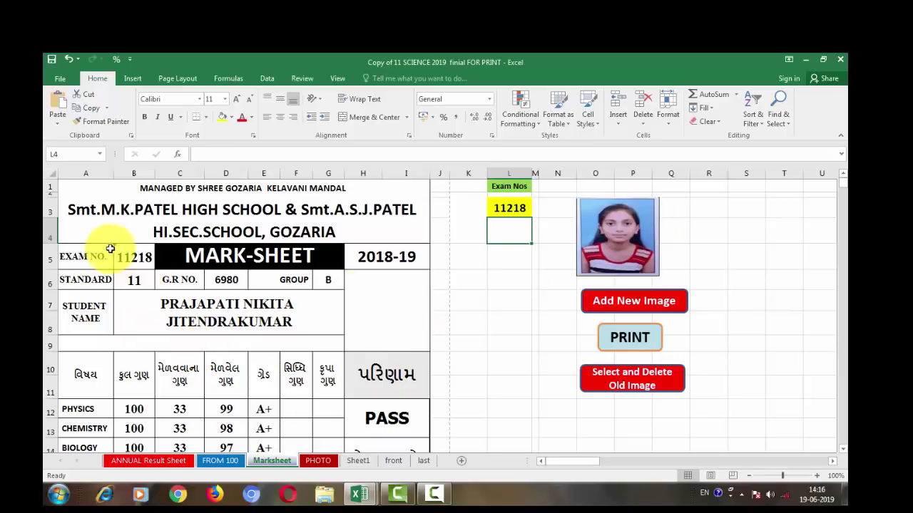
{"action": "scroll", "coordinate": [271, 378], "scroll_direction": "down", "scroll_amount": 1}
{"action": "scroll", "coordinate": [285, 350], "scroll_direction": "down", "scroll_amount": 1}
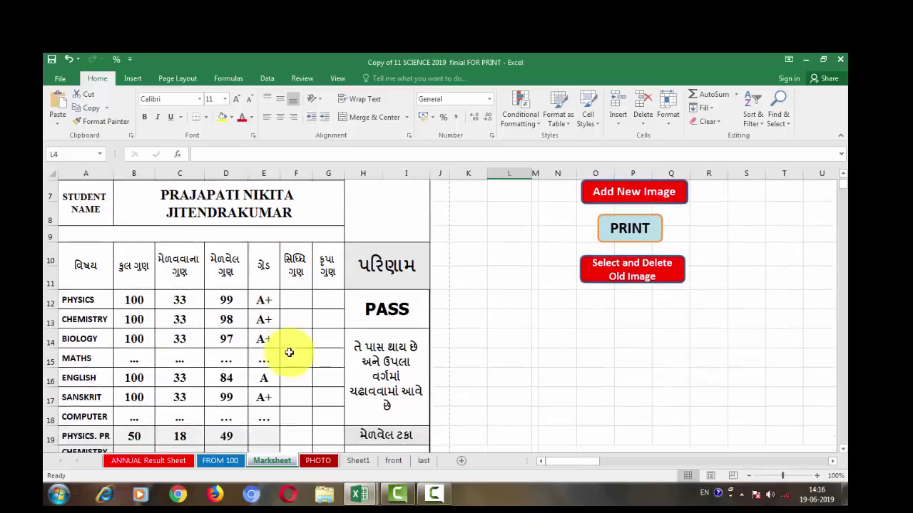
{"action": "scroll", "coordinate": [289, 352], "scroll_direction": "down", "scroll_amount": 1}
{"action": "scroll", "coordinate": [433, 378], "scroll_direction": "down", "scroll_amount": 1}
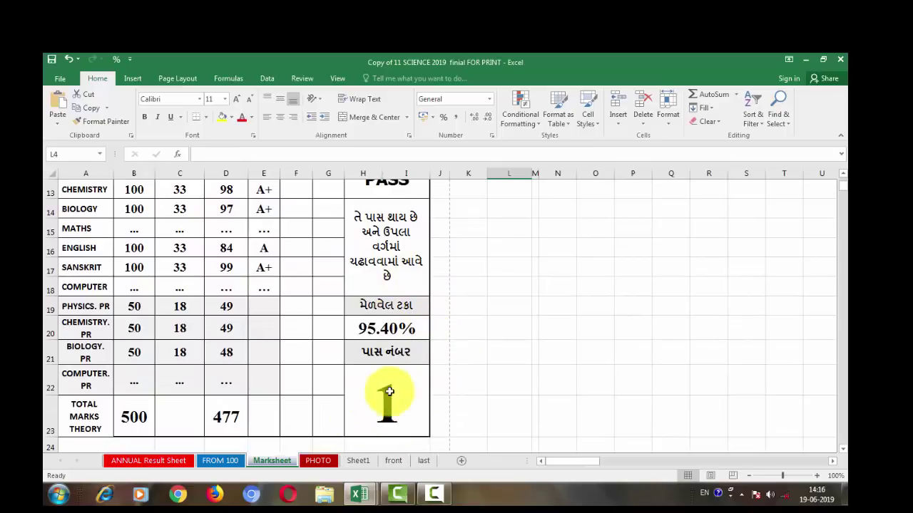
{"action": "scroll", "coordinate": [403, 404], "scroll_direction": "up", "scroll_amount": 4}
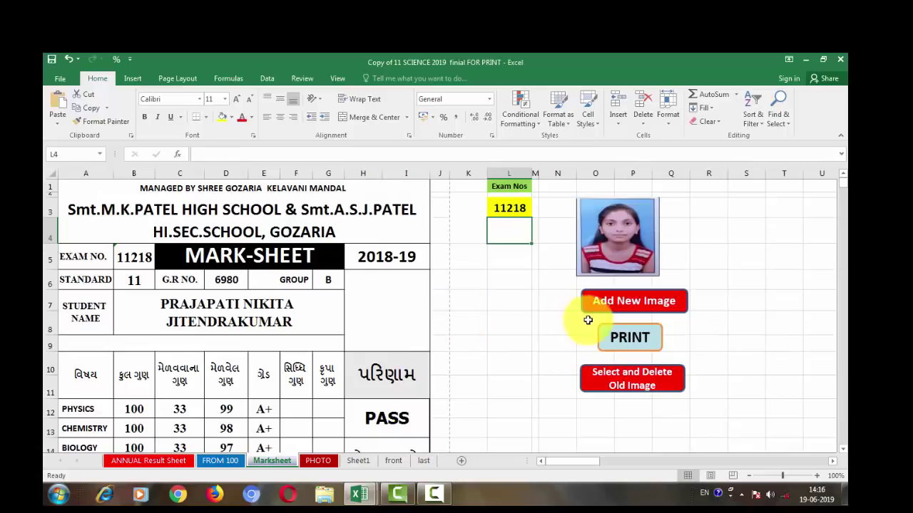
{"action": "left_click", "coordinate": [611, 302]}
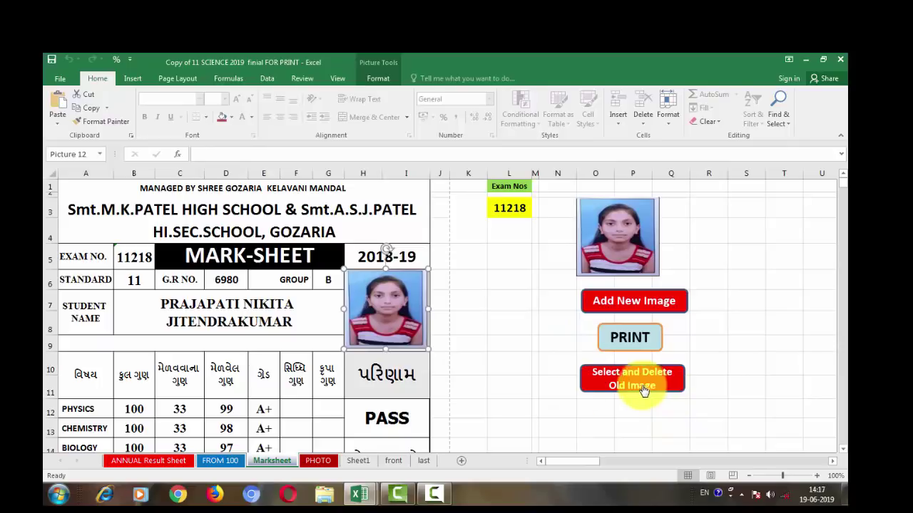
{"action": "left_click", "coordinate": [556, 388]}
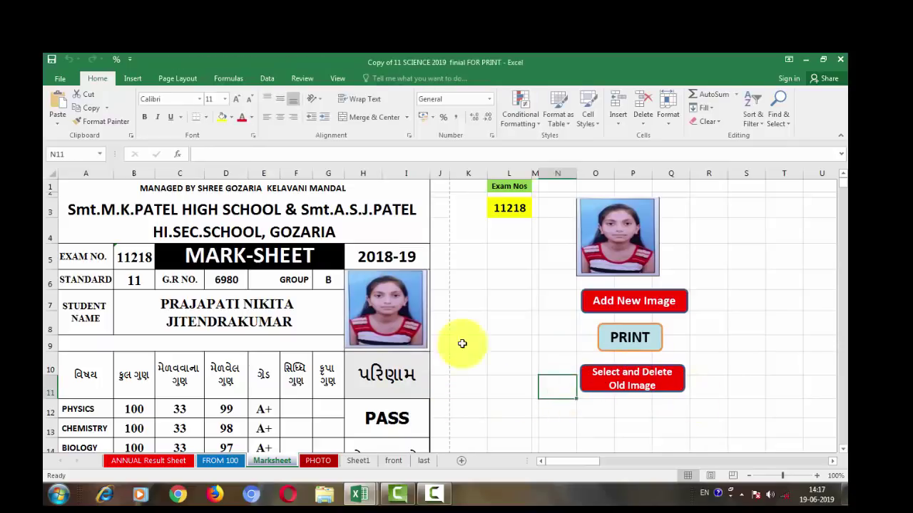
{"action": "left_click", "coordinate": [401, 322]}
{"action": "left_click", "coordinate": [610, 385]}
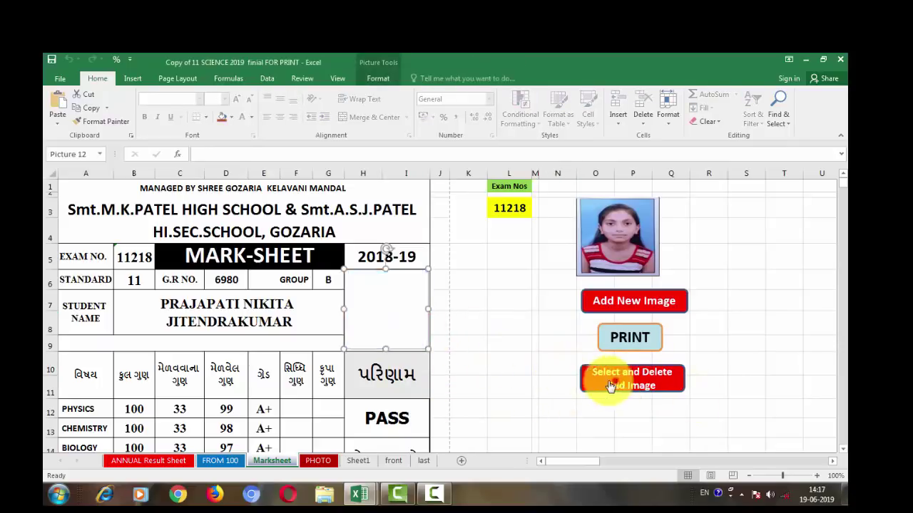
{"action": "left_click", "coordinate": [485, 378]}
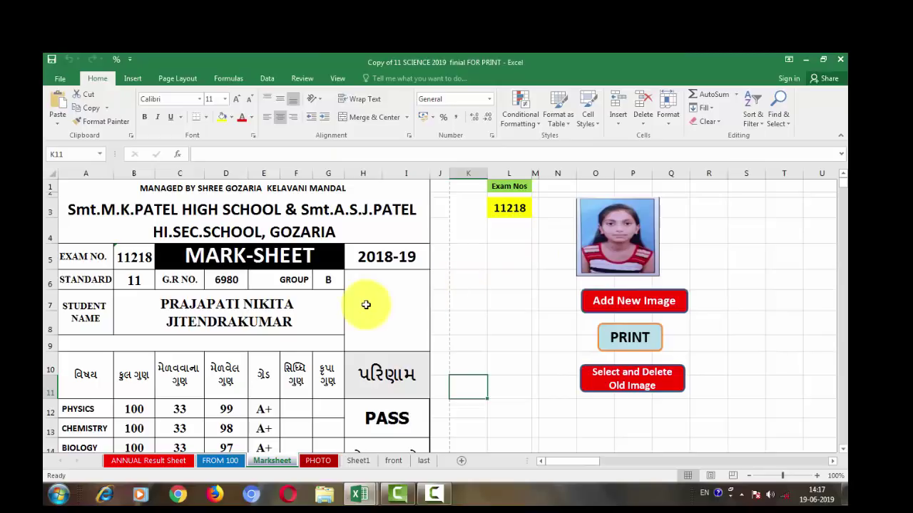
Step: Set the exam number in L3 of the Marksheet sheet to 11201
{"action": "left_click", "coordinate": [503, 208]}
{"action": "type", "text": "11"}
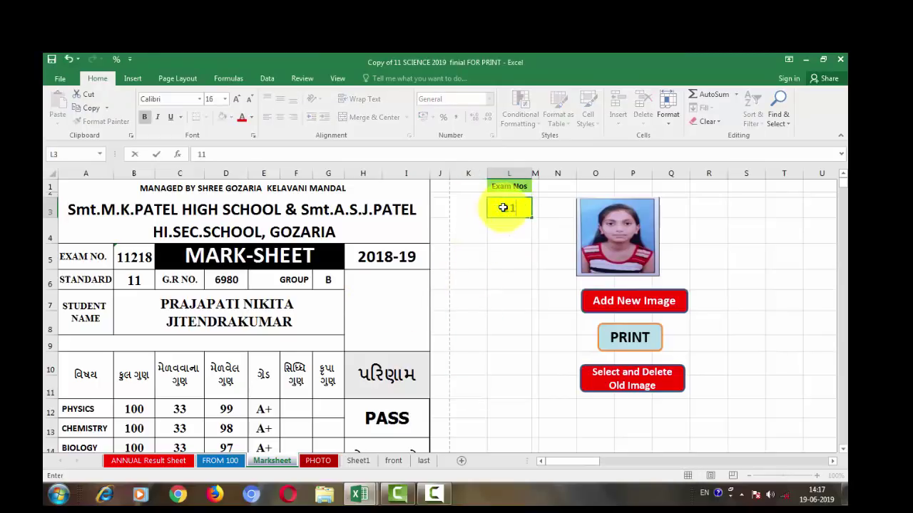
{"action": "type", "text": "201"}
{"action": "key", "text": "Return"}
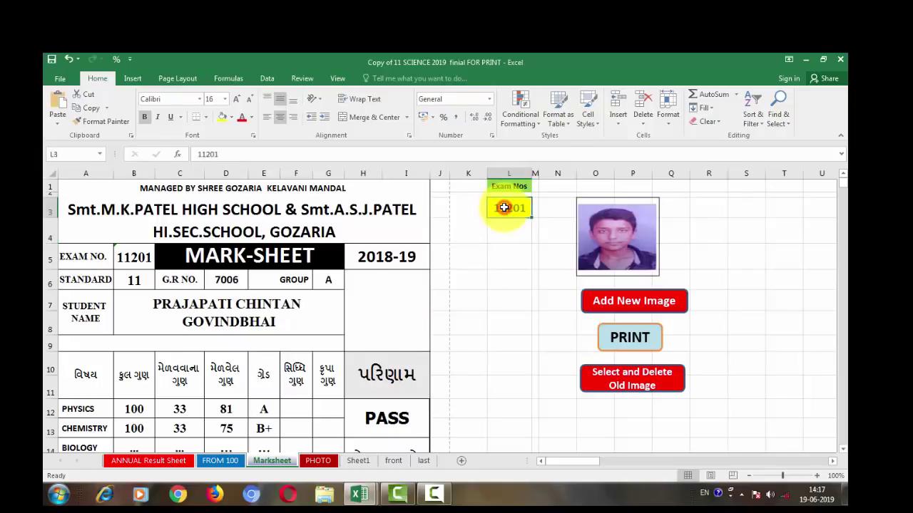
Step: Set the exam number in L3 to 11202 and review the mark-sheet down to the percentage, rank and total marks
{"action": "type", "text": "11202"}
{"action": "key", "text": "Return"}
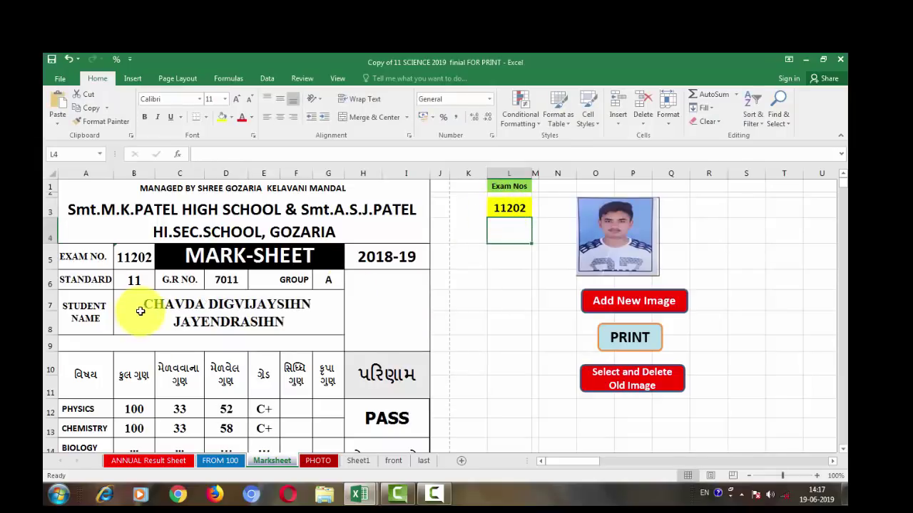
{"action": "scroll", "coordinate": [343, 347], "scroll_direction": "down", "scroll_amount": 2}
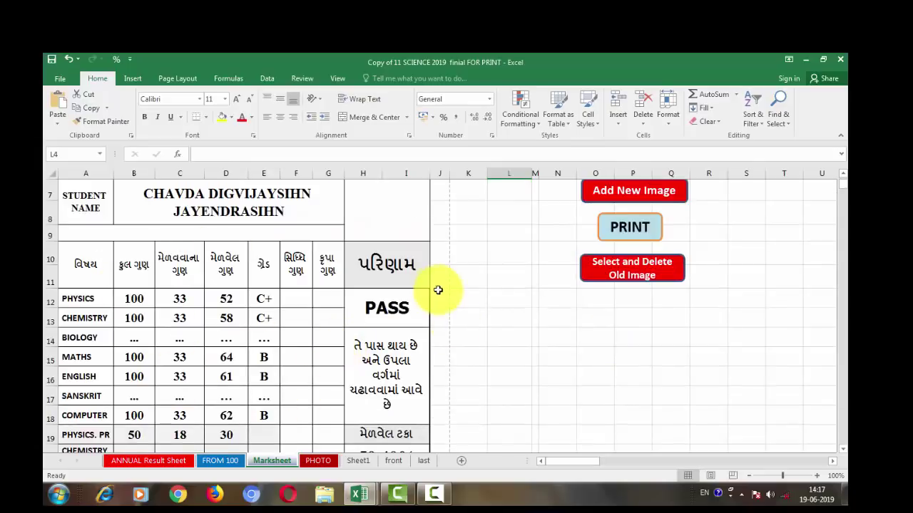
{"action": "scroll", "coordinate": [433, 292], "scroll_direction": "down", "scroll_amount": 3}
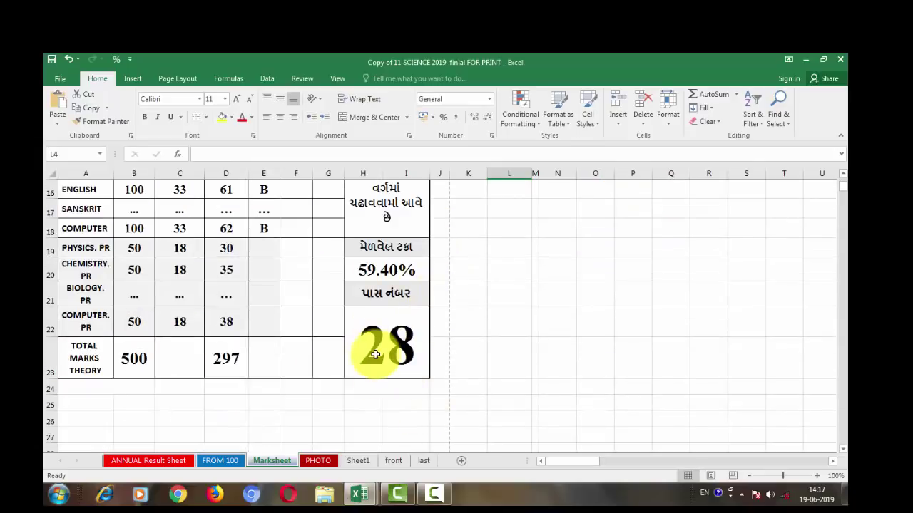
{"action": "scroll", "coordinate": [541, 299], "scroll_direction": "up", "scroll_amount": 5}
Step: Check the rank for exam number 11202 in the FROM 100 sheet and compare that student's results with the mark-sheet
{"action": "left_click", "coordinate": [509, 208]}
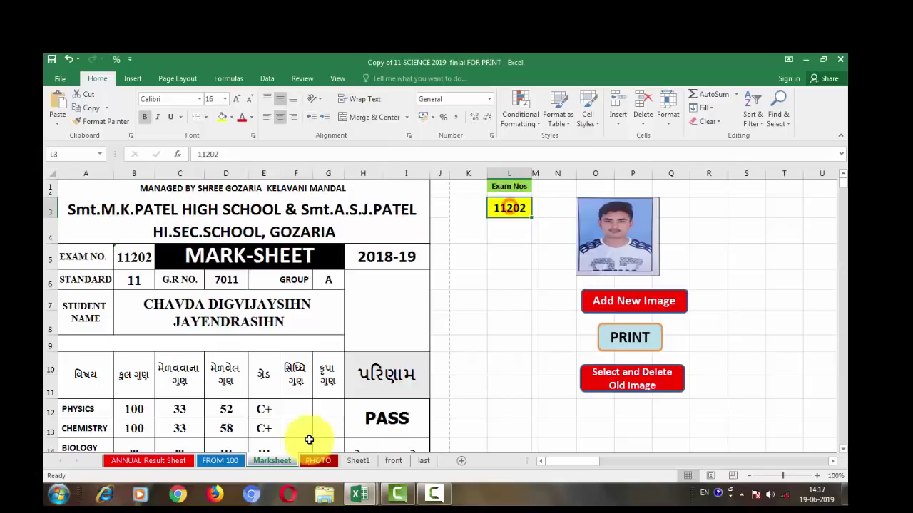
{"action": "left_click", "coordinate": [227, 462]}
{"action": "scroll", "coordinate": [802, 276], "scroll_direction": "up", "scroll_amount": 5}
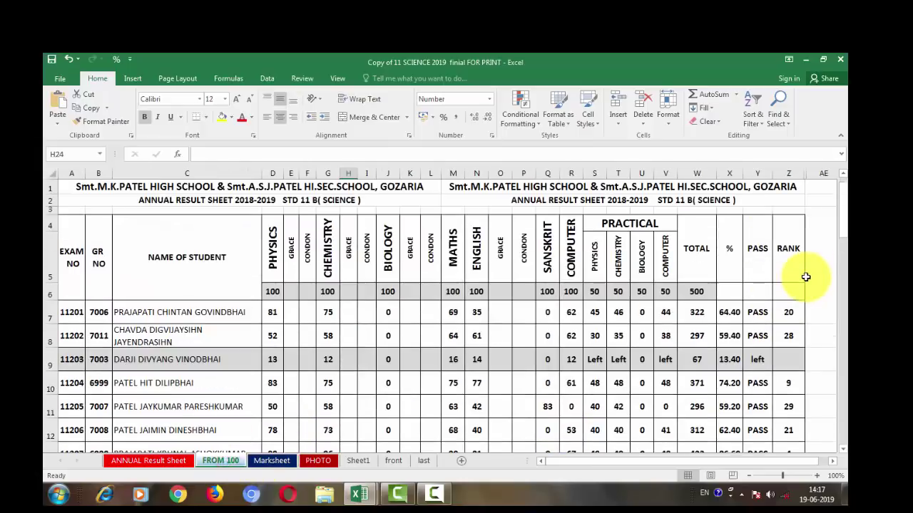
{"action": "left_click", "coordinate": [794, 337]}
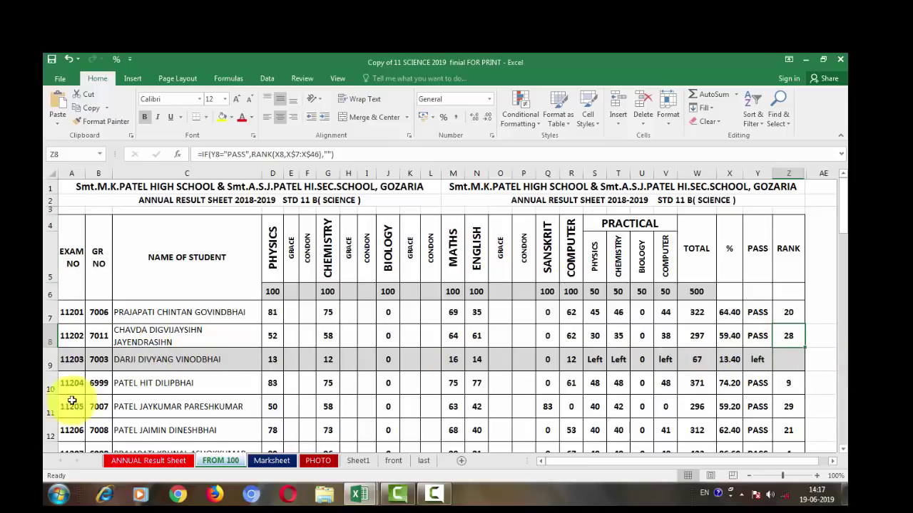
{"action": "left_click", "coordinate": [284, 465]}
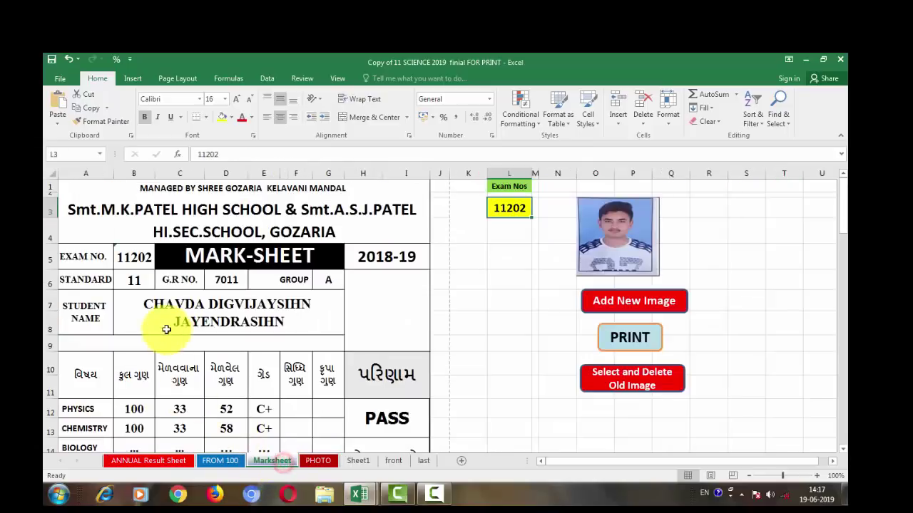
{"action": "scroll", "coordinate": [292, 321], "scroll_direction": "down", "scroll_amount": 3}
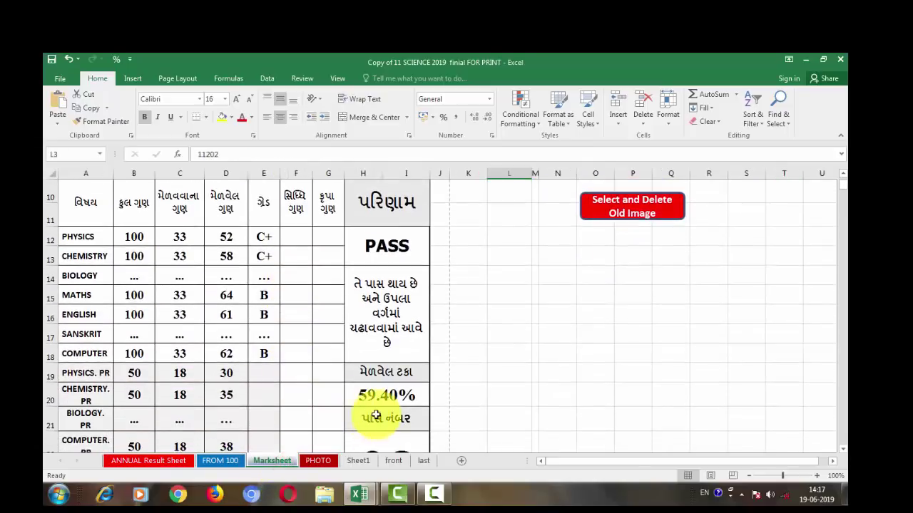
{"action": "scroll", "coordinate": [379, 405], "scroll_direction": "up", "scroll_amount": 3}
{"action": "scroll", "coordinate": [295, 397], "scroll_direction": "down", "scroll_amount": 3}
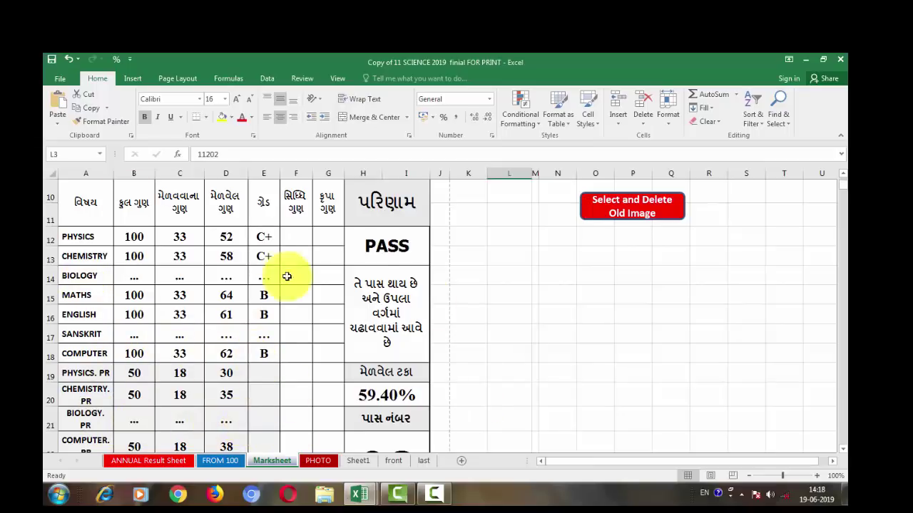
{"action": "scroll", "coordinate": [307, 294], "scroll_direction": "up", "scroll_amount": 3}
{"action": "scroll", "coordinate": [307, 294], "scroll_direction": "down", "scroll_amount": 3}
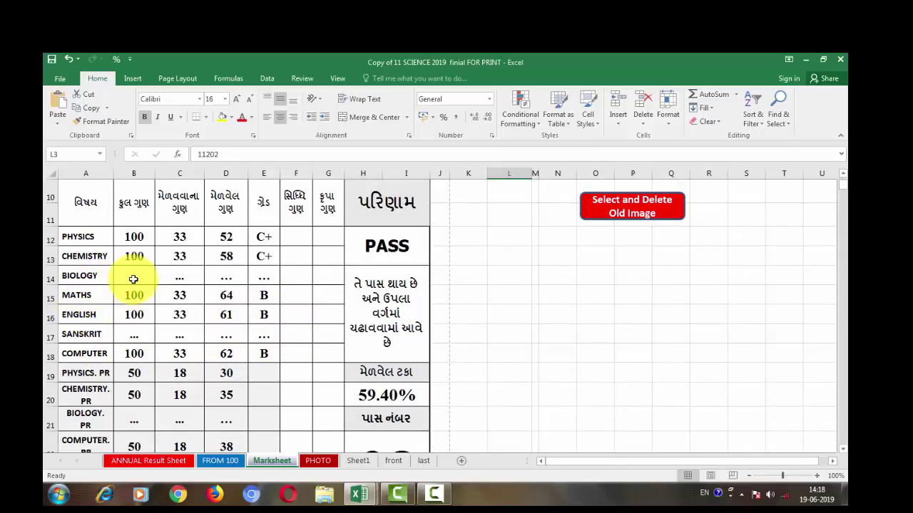
{"action": "scroll", "coordinate": [471, 292], "scroll_direction": "up", "scroll_amount": 3}
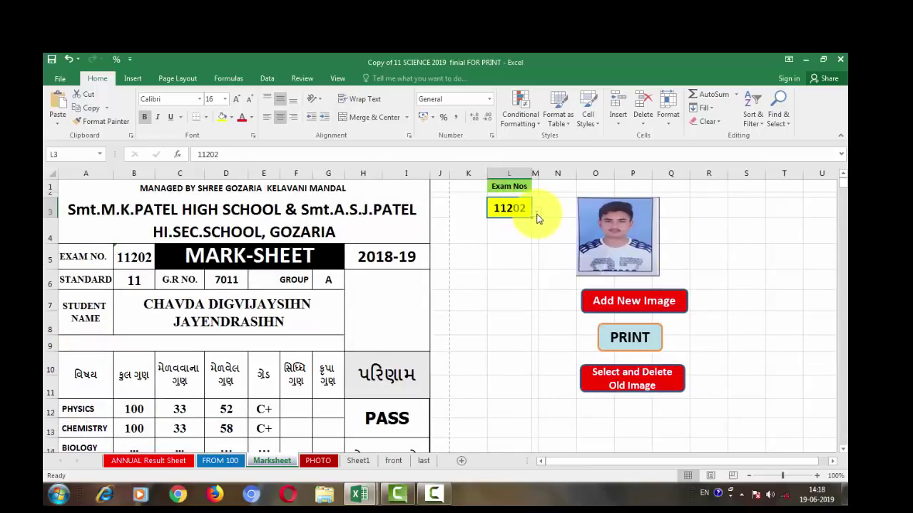
Step: Set the exam number in L3 to 11215 and review the mark-sheet's grades, percentage, rank and total marks
{"action": "type", "text": "15"}
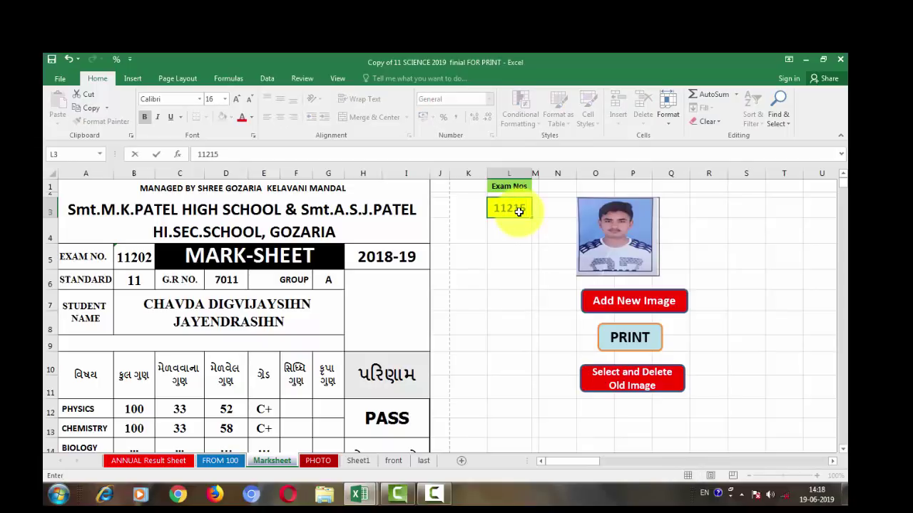
{"action": "key", "text": "Return"}
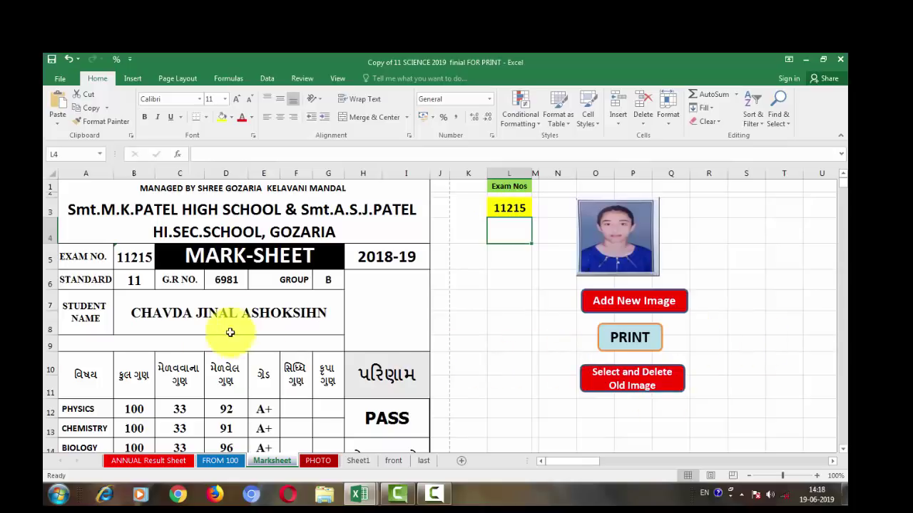
{"action": "scroll", "coordinate": [445, 326], "scroll_direction": "down", "scroll_amount": 3}
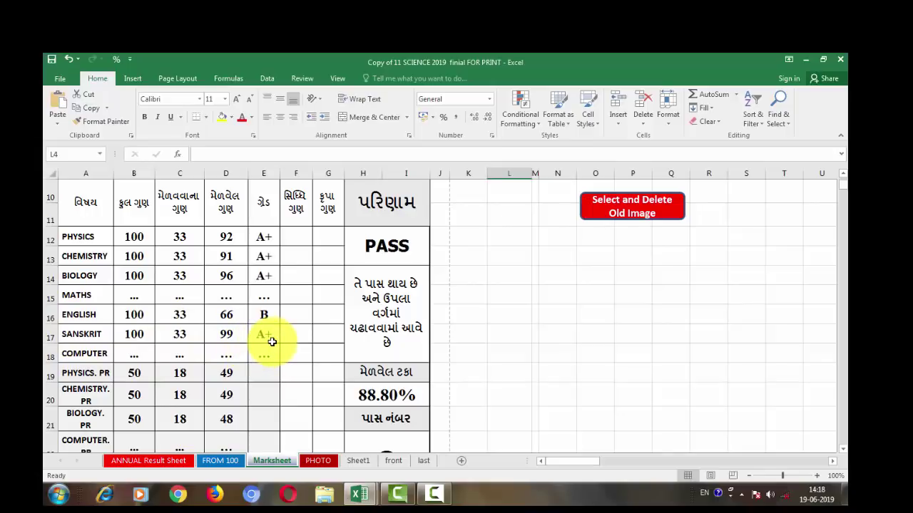
{"action": "scroll", "coordinate": [272, 342], "scroll_direction": "up", "scroll_amount": 3}
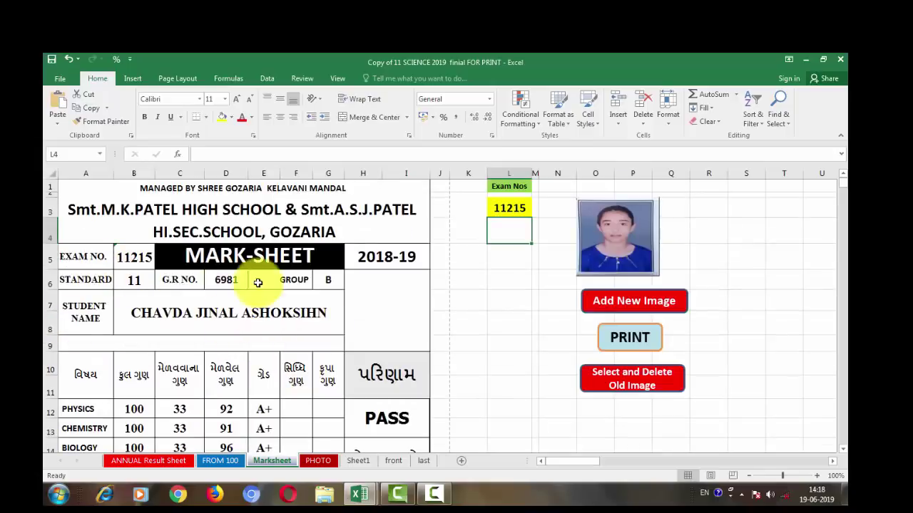
{"action": "scroll", "coordinate": [298, 350], "scroll_direction": "down", "scroll_amount": 3}
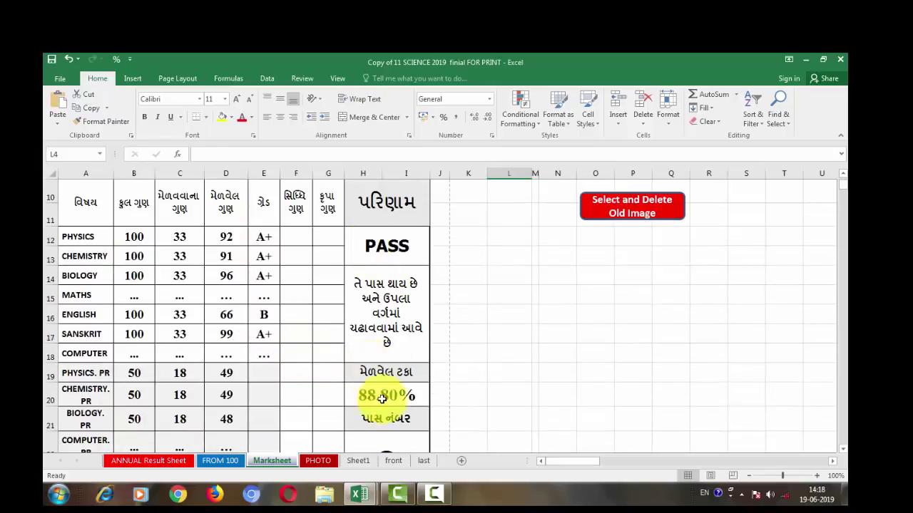
{"action": "scroll", "coordinate": [380, 401], "scroll_direction": "down", "scroll_amount": 2}
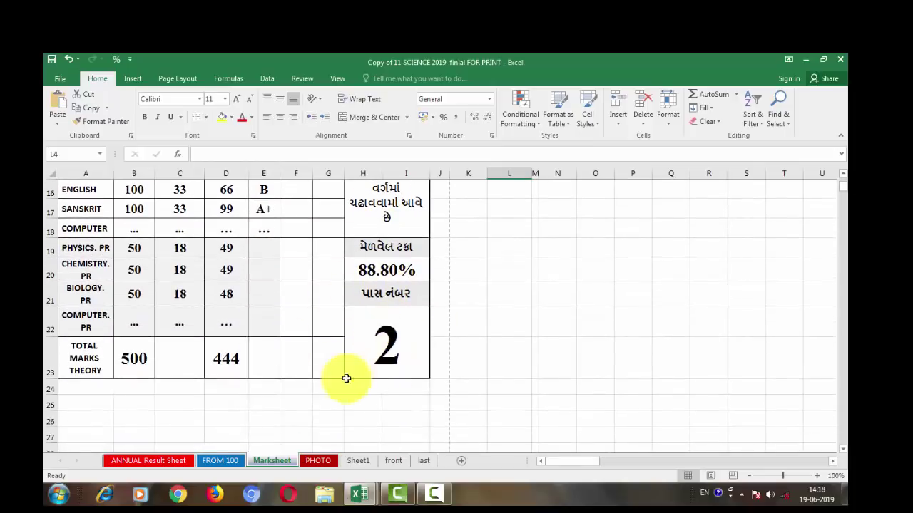
{"action": "scroll", "coordinate": [400, 381], "scroll_direction": "up", "scroll_amount": 5}
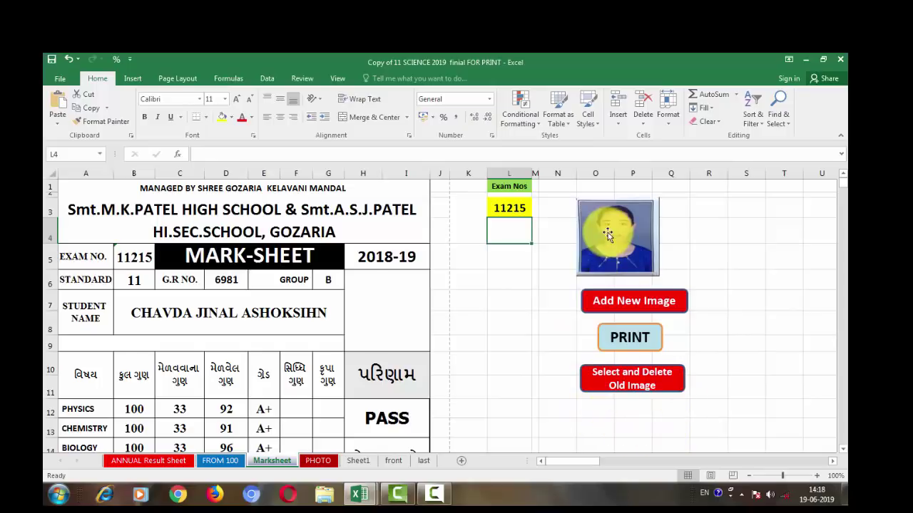
Step: Add the photo for exam number 11215 to the mark-sheet with the Add New Image macro and check the print preview
{"action": "left_click", "coordinate": [631, 307]}
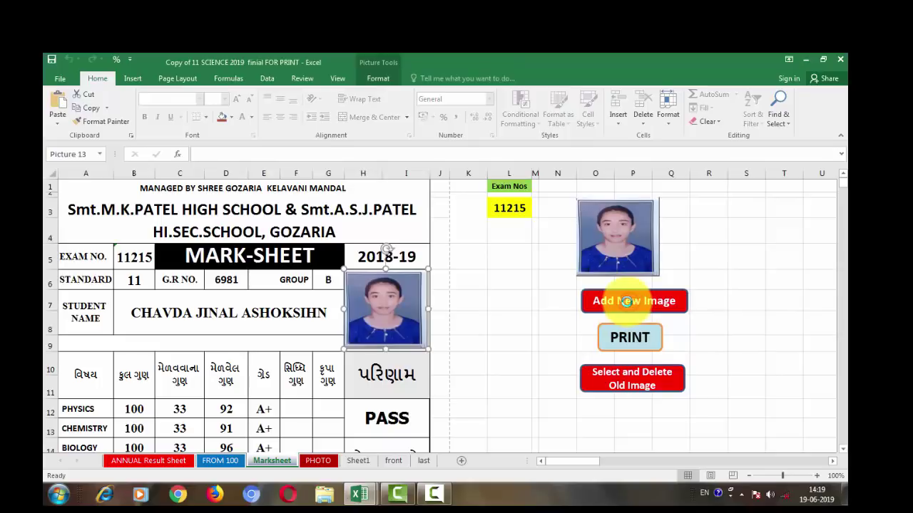
{"action": "left_click", "coordinate": [520, 306]}
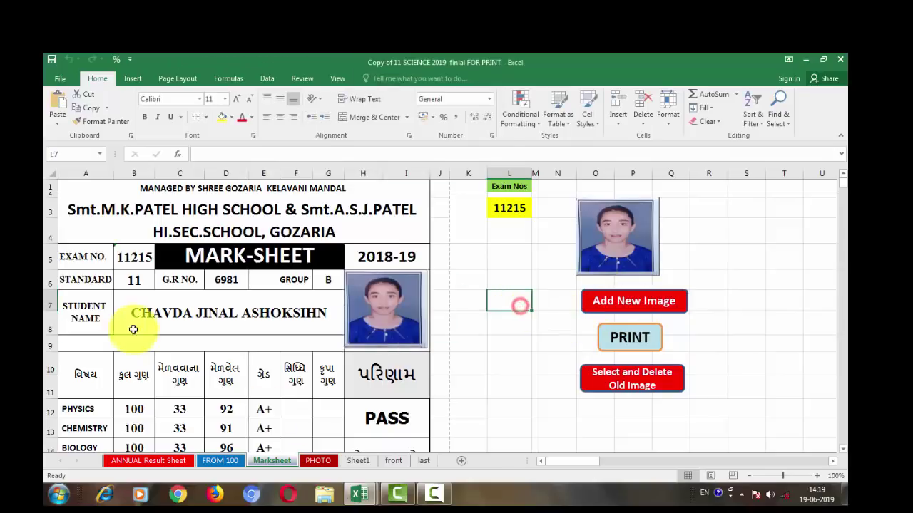
{"action": "left_click", "coordinate": [62, 80]}
{"action": "left_click", "coordinate": [68, 218]}
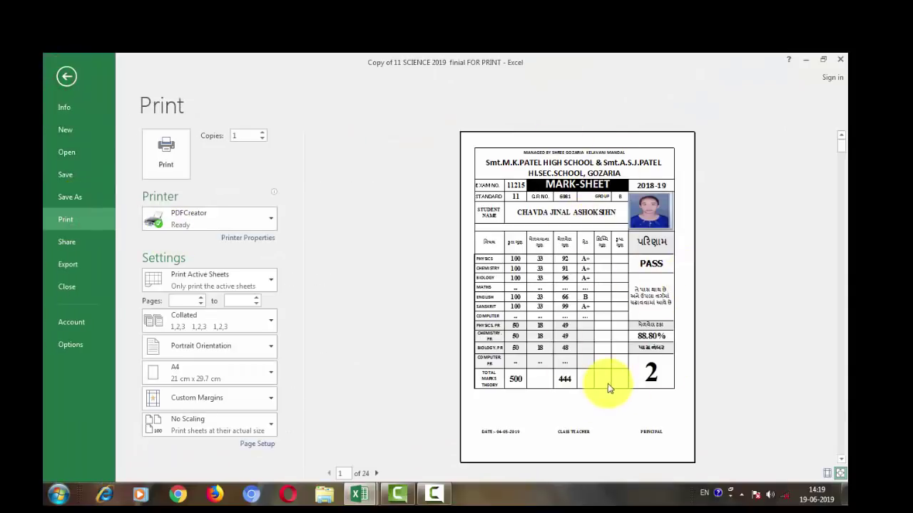
{"action": "left_click", "coordinate": [65, 79]}
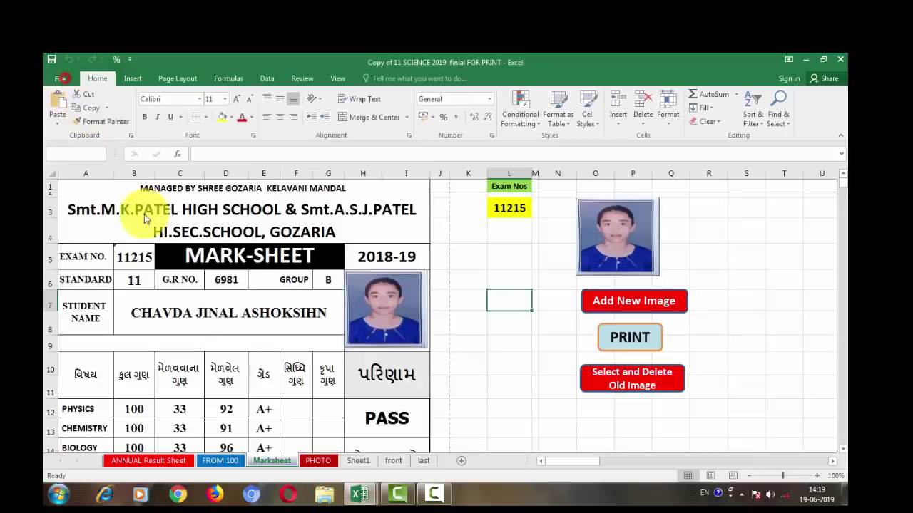
Step: Delete the student photo from the mark-sheet with the delete macro and set the exam number in L3 to 11202
{"action": "left_click", "coordinate": [386, 332]}
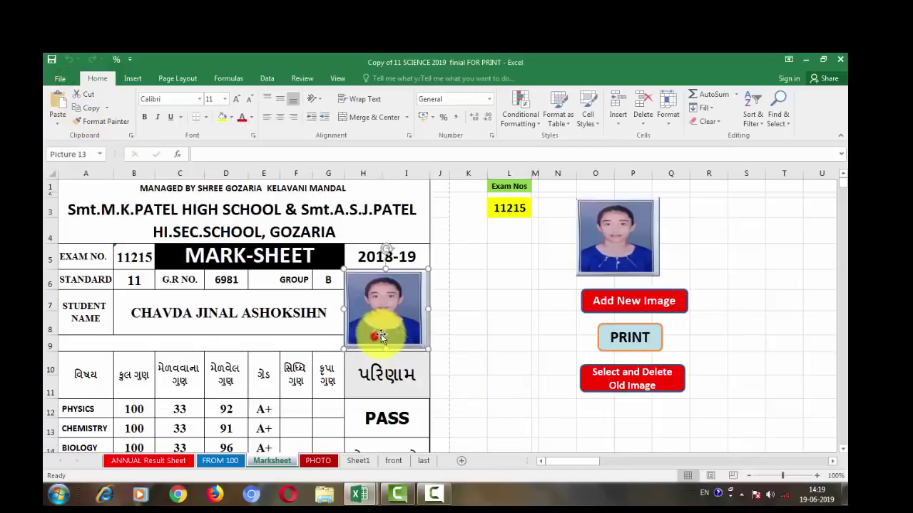
{"action": "left_click", "coordinate": [647, 396]}
{"action": "left_click", "coordinate": [504, 207]}
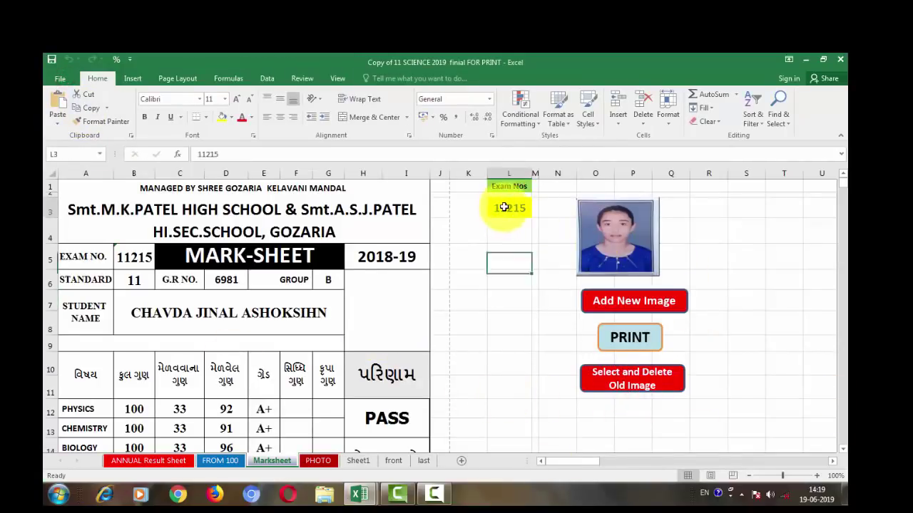
{"action": "type", "text": "11"}
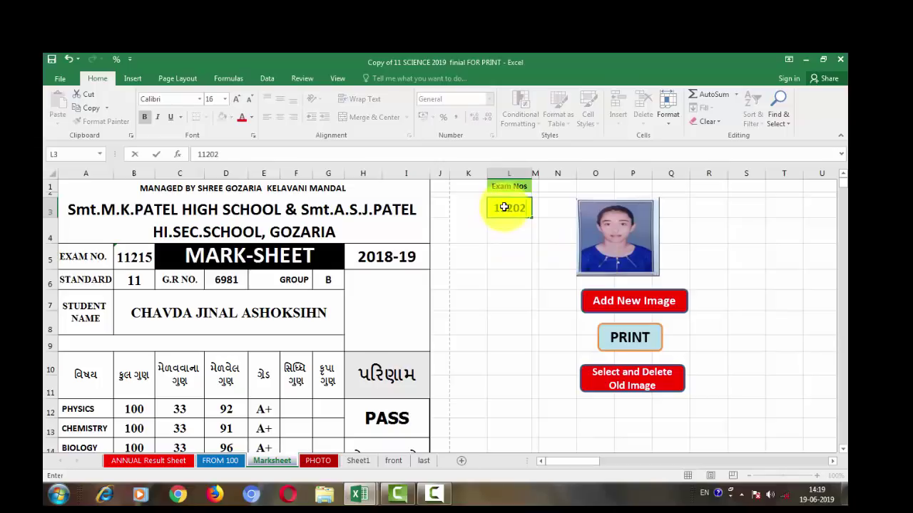
{"action": "key", "text": "Return"}
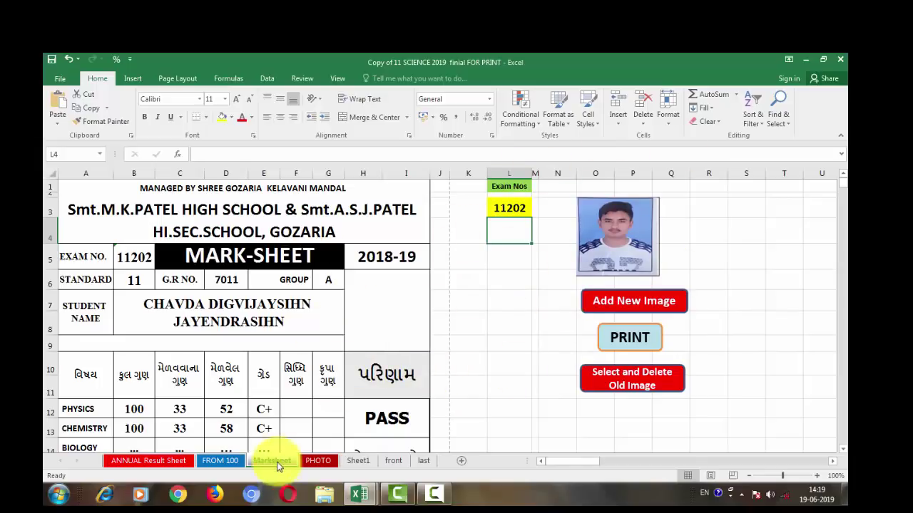
Step: Examine the PHOTO sheet's list of exam numbers and photos, including the number and picture lookup in column F
{"action": "left_click", "coordinate": [316, 464]}
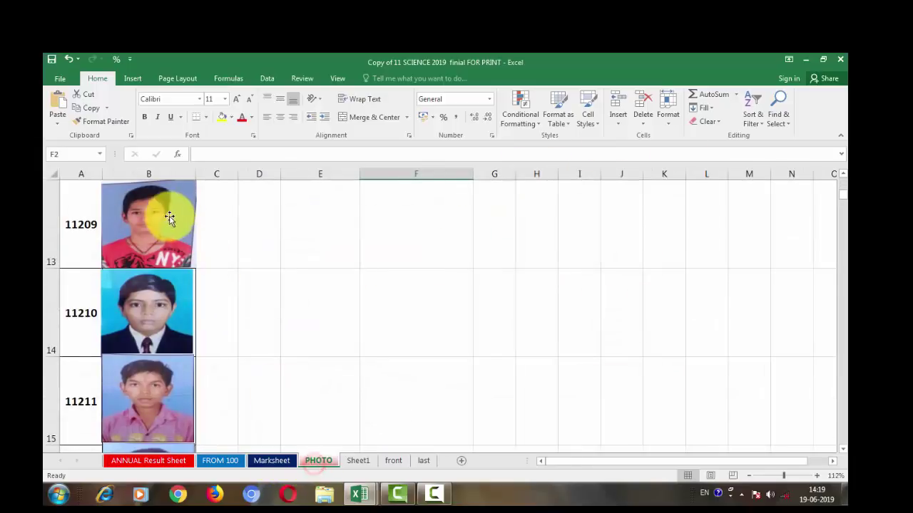
{"action": "scroll", "coordinate": [176, 383], "scroll_direction": "up", "scroll_amount": 4}
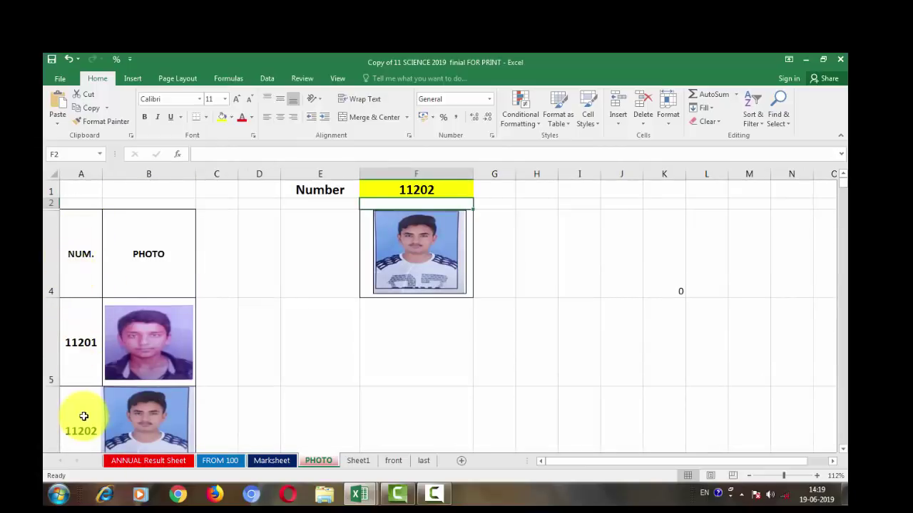
{"action": "scroll", "coordinate": [126, 341], "scroll_direction": "down", "scroll_amount": 9}
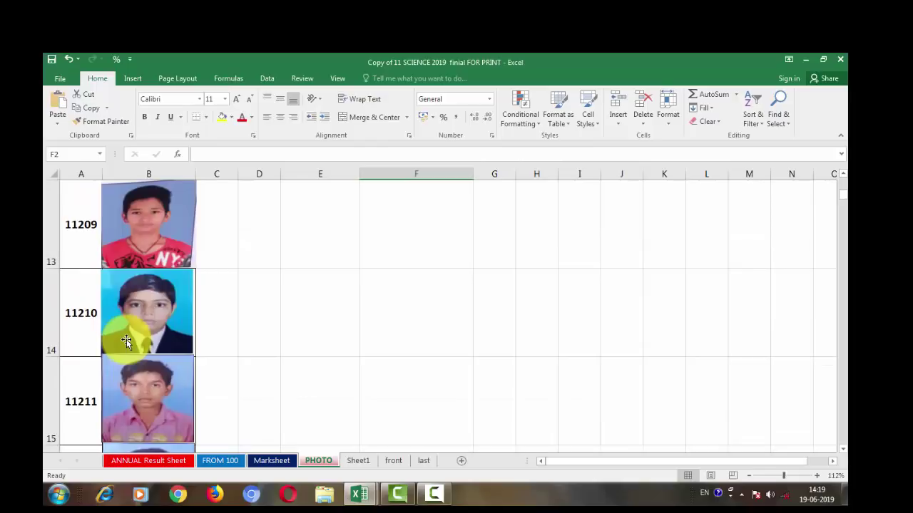
{"action": "scroll", "coordinate": [125, 341], "scroll_direction": "down", "scroll_amount": 7}
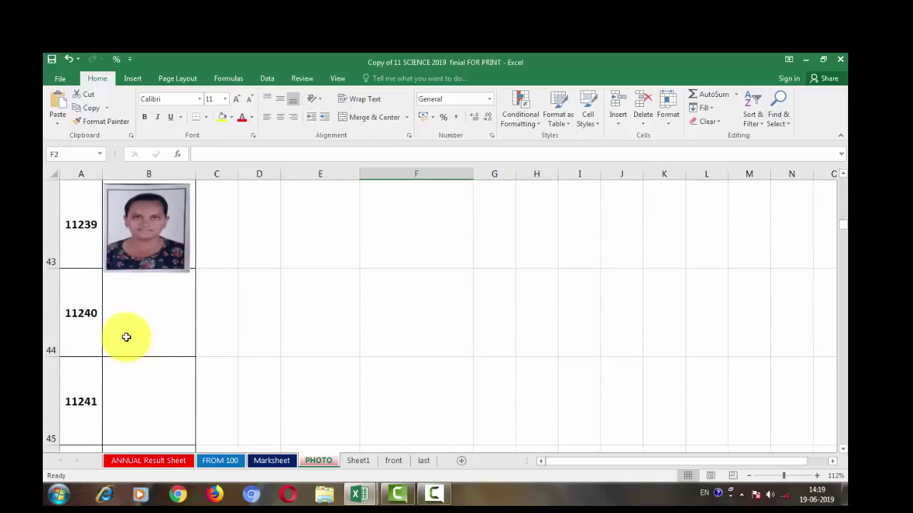
{"action": "scroll", "coordinate": [126, 337], "scroll_direction": "up", "scroll_amount": 16}
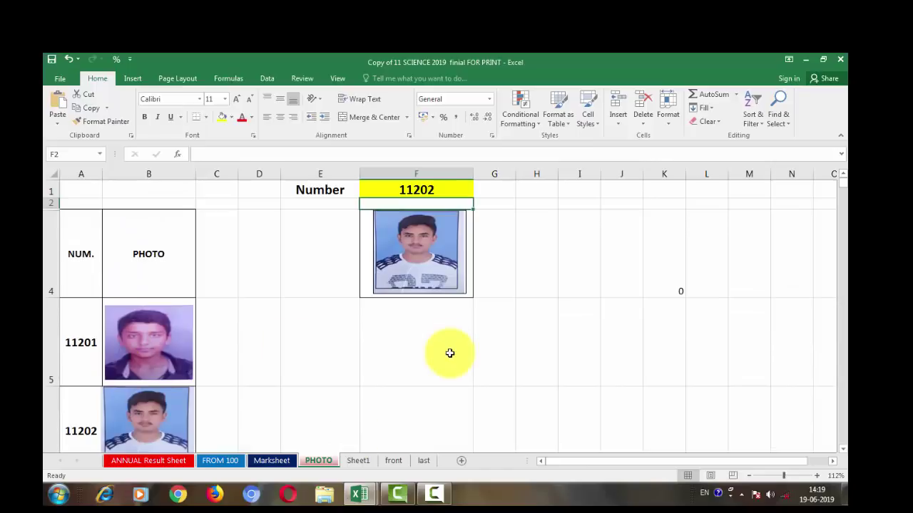
Step: Review the marks, grades, result and percentage for exam number 11202 in the Marksheet sheet
{"action": "left_click", "coordinate": [272, 461]}
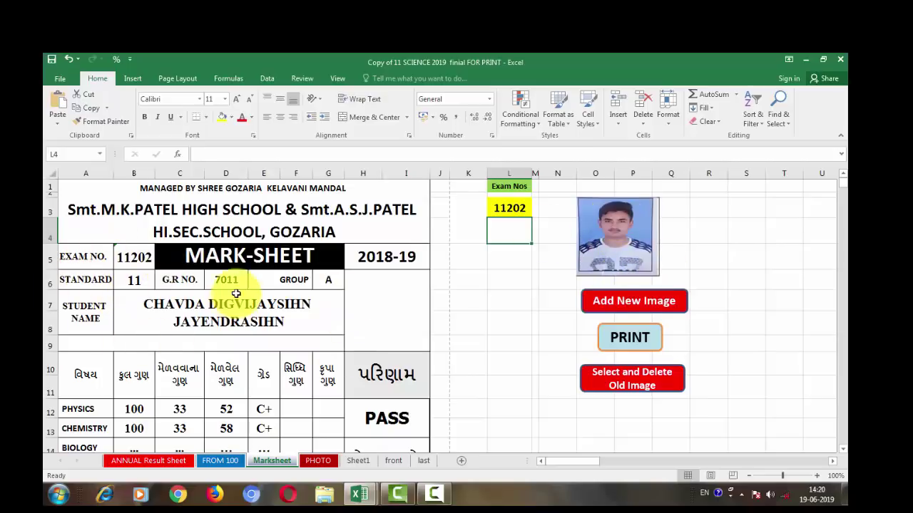
{"action": "scroll", "coordinate": [363, 342], "scroll_direction": "down", "scroll_amount": 1}
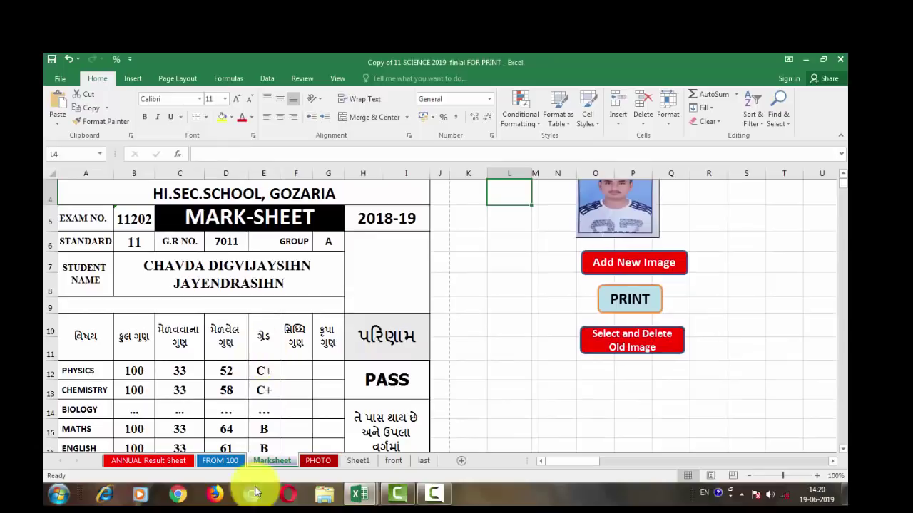
{"action": "scroll", "coordinate": [303, 370], "scroll_direction": "down", "scroll_amount": 2}
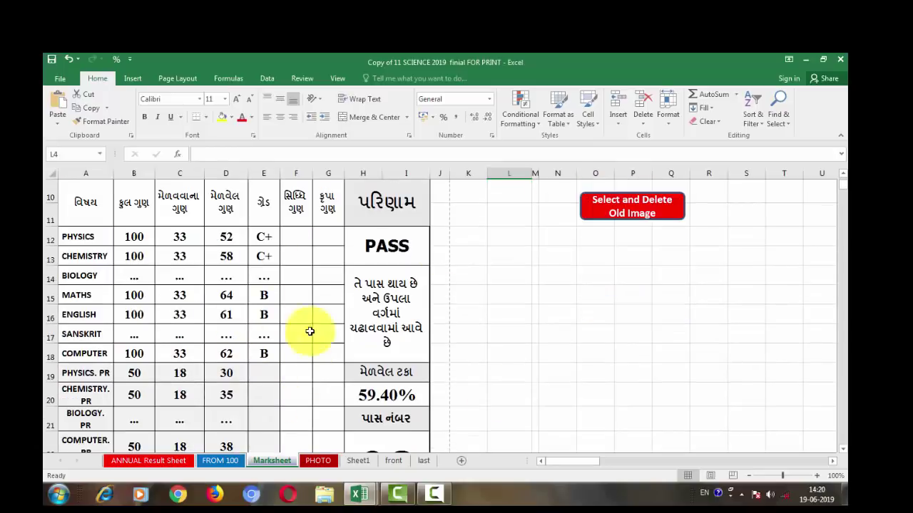
{"action": "scroll", "coordinate": [279, 332], "scroll_direction": "up", "scroll_amount": 3}
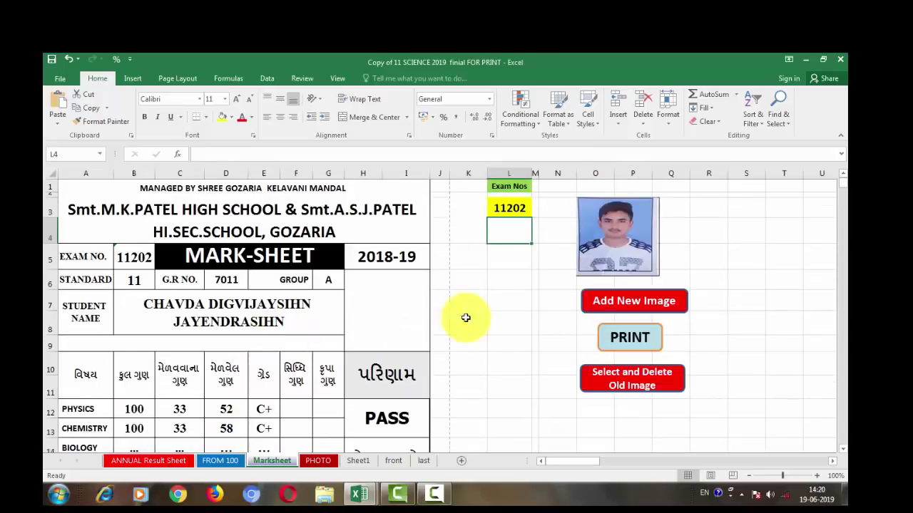